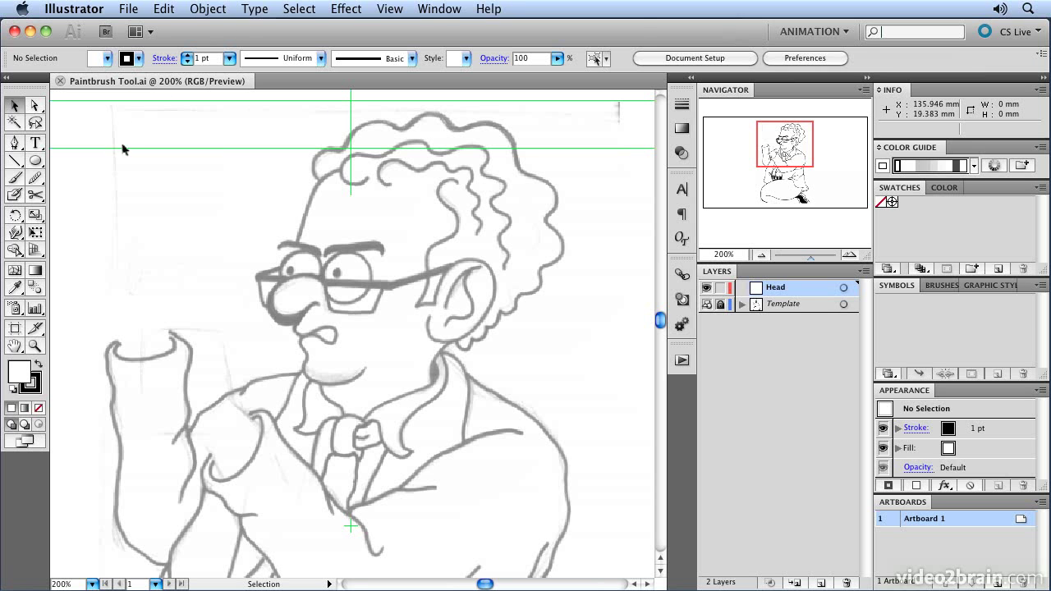
# Step: Select the Paintbrush tool and show the Brushes panel, which holds only the Basic brush
pyautogui.click(13, 179)
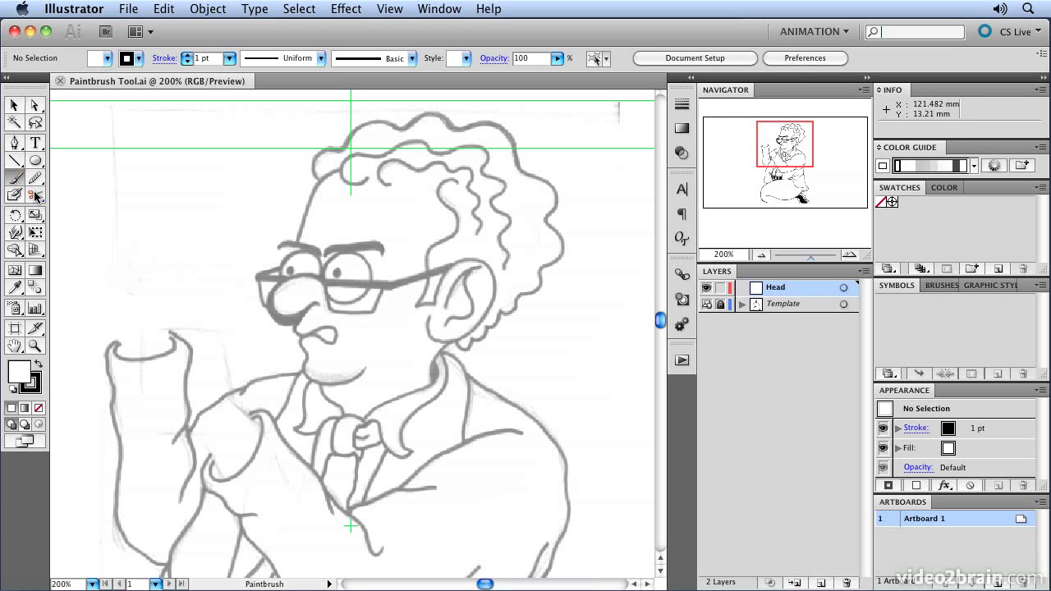
pyautogui.click(940, 286)
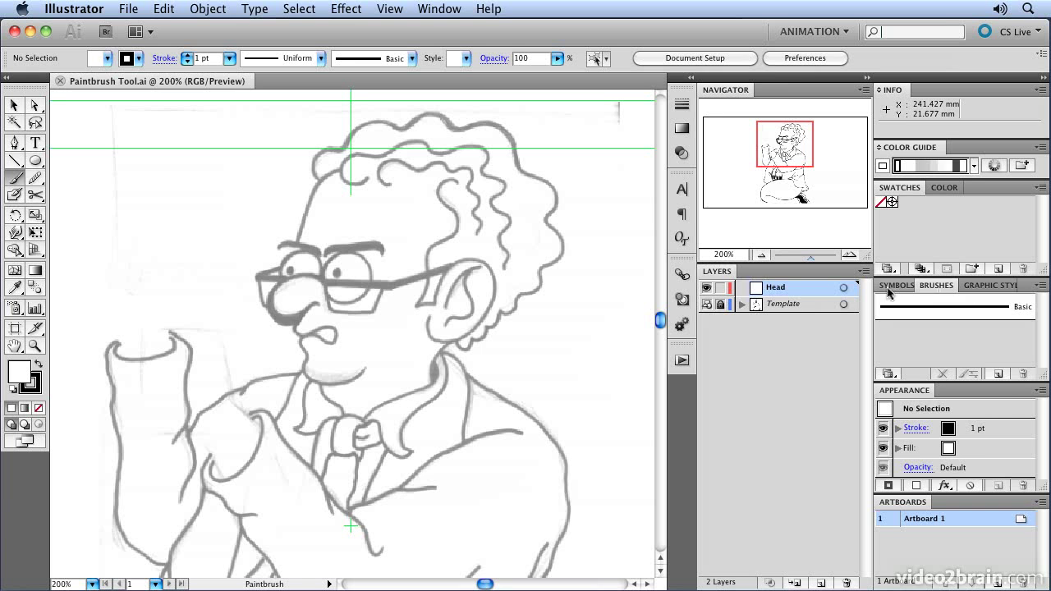
pyautogui.click(443, 10)
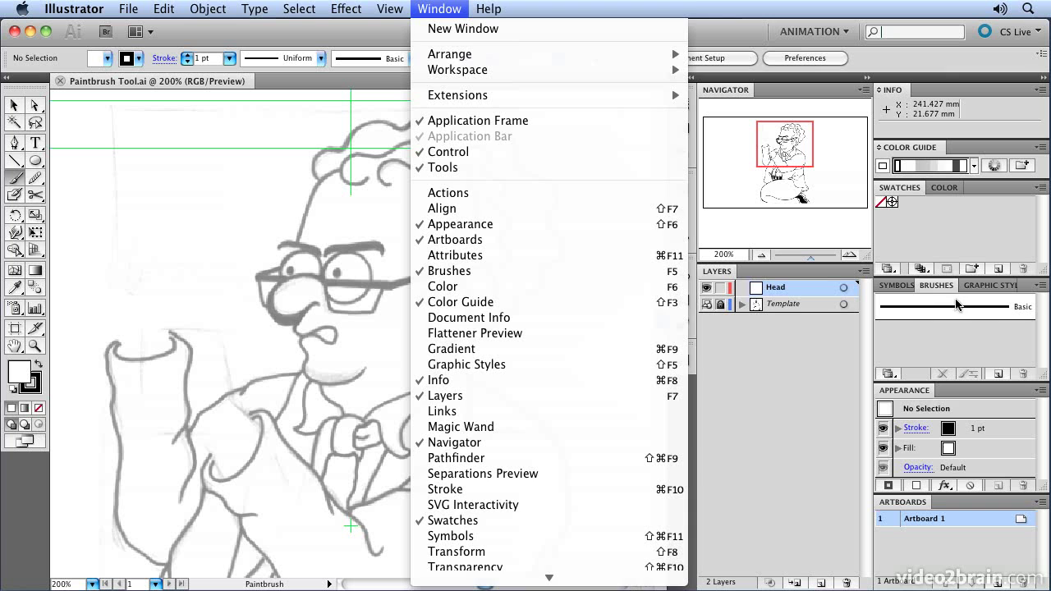
# Step: Open the Artistic > Artistic_Calligraphic brush library and enlarge its panel to show every brush
pyautogui.click(1040, 288)
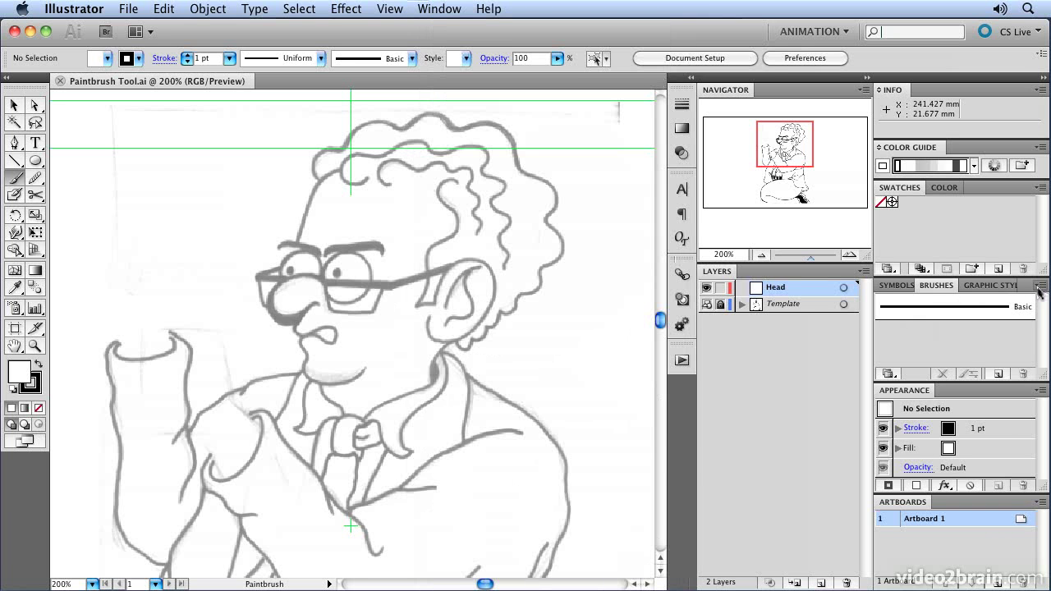
pyautogui.click(1039, 289)
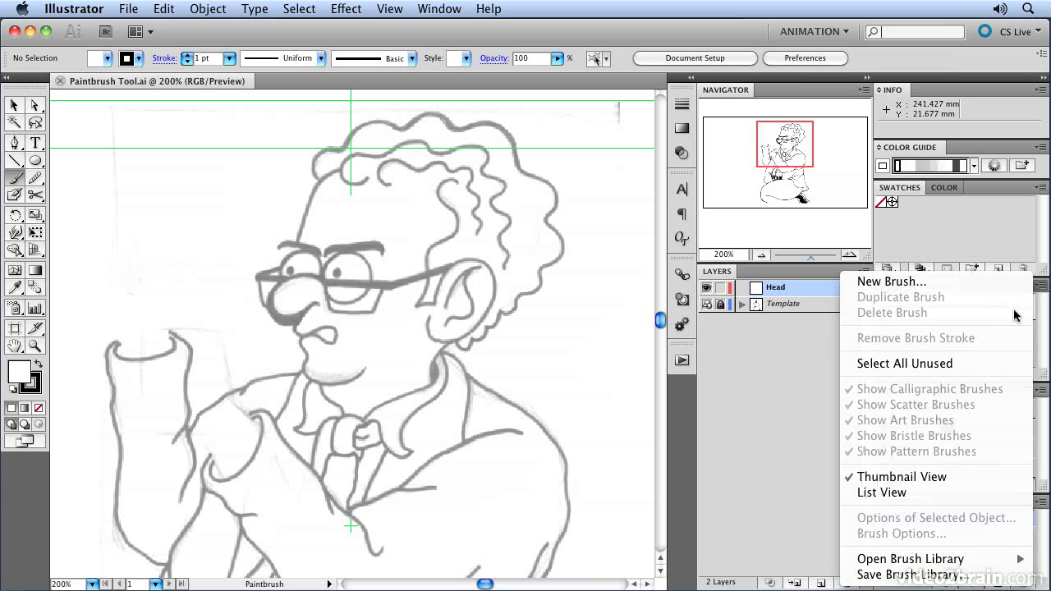
pyautogui.moveTo(921, 559)
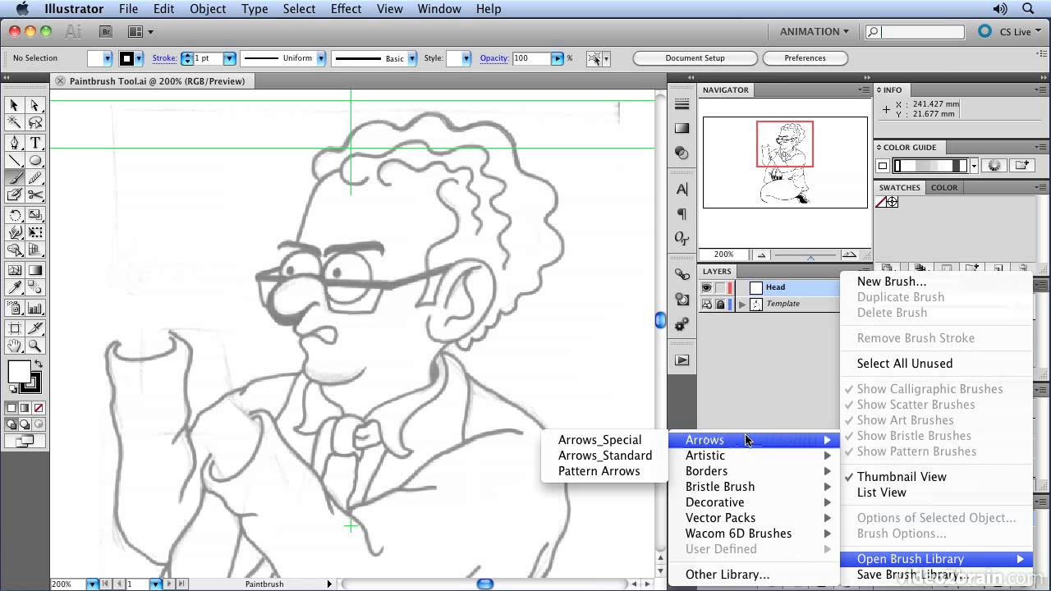
pyautogui.moveTo(747, 461)
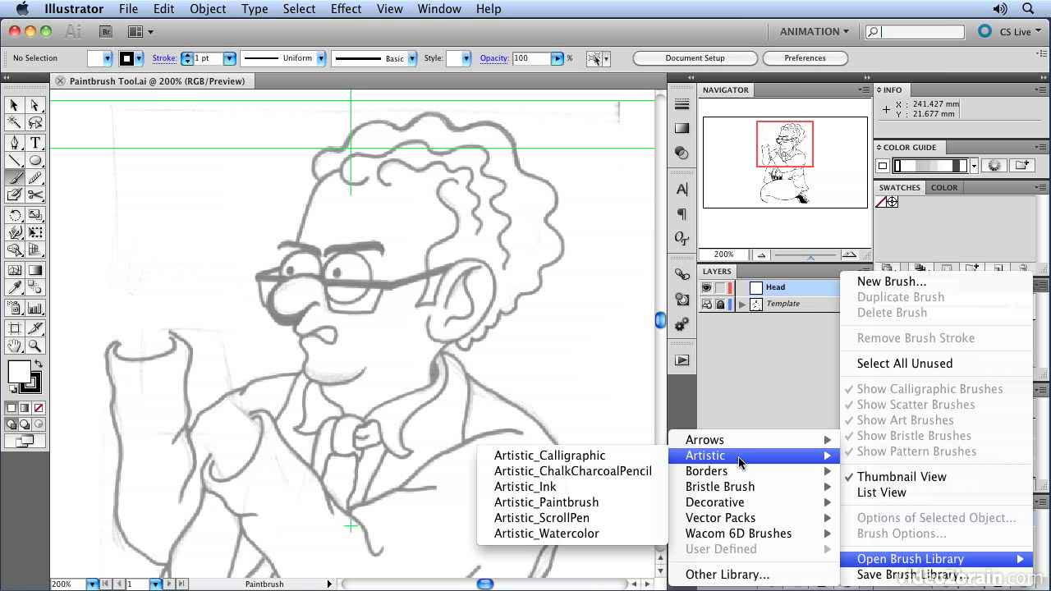
pyautogui.click(624, 465)
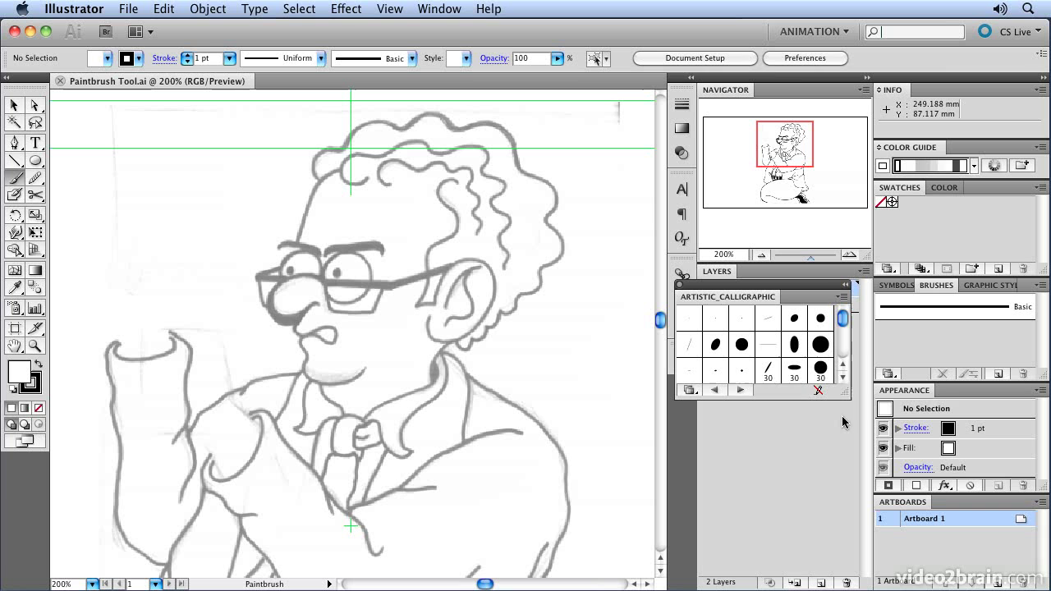
pyautogui.moveTo(844, 394); pyautogui.dragTo(867, 489)
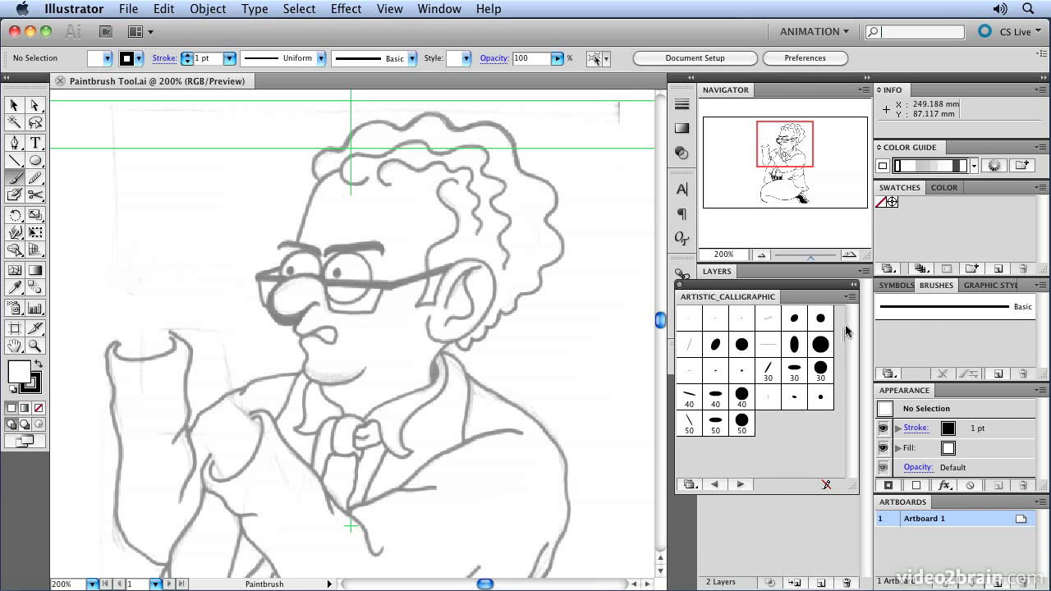
# Step: Switch the calligraphic library to List View and make 10 pt. Flat the current brush
pyautogui.click(850, 297)
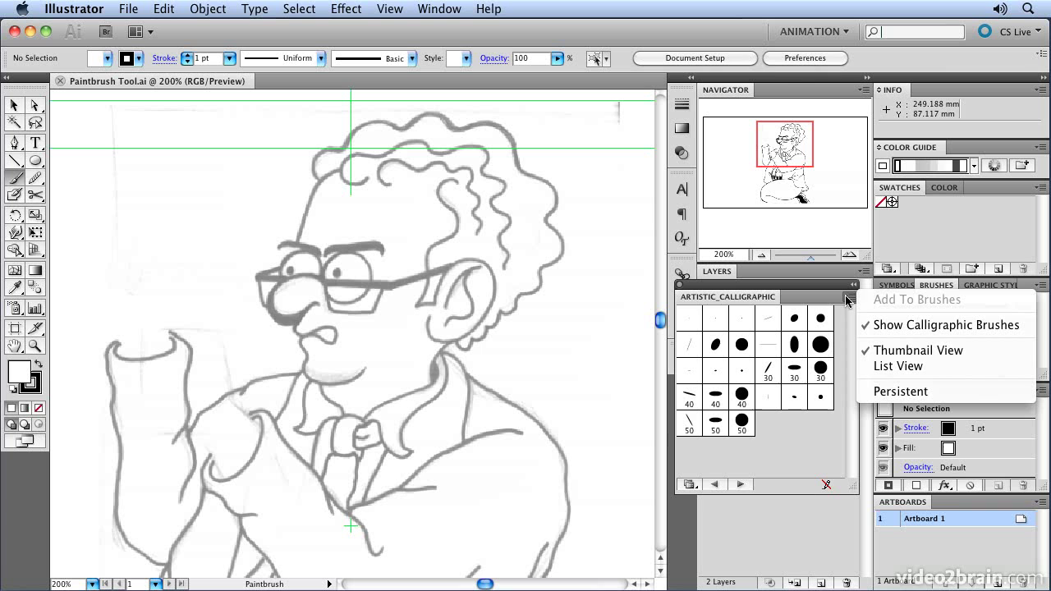
pyautogui.click(898, 366)
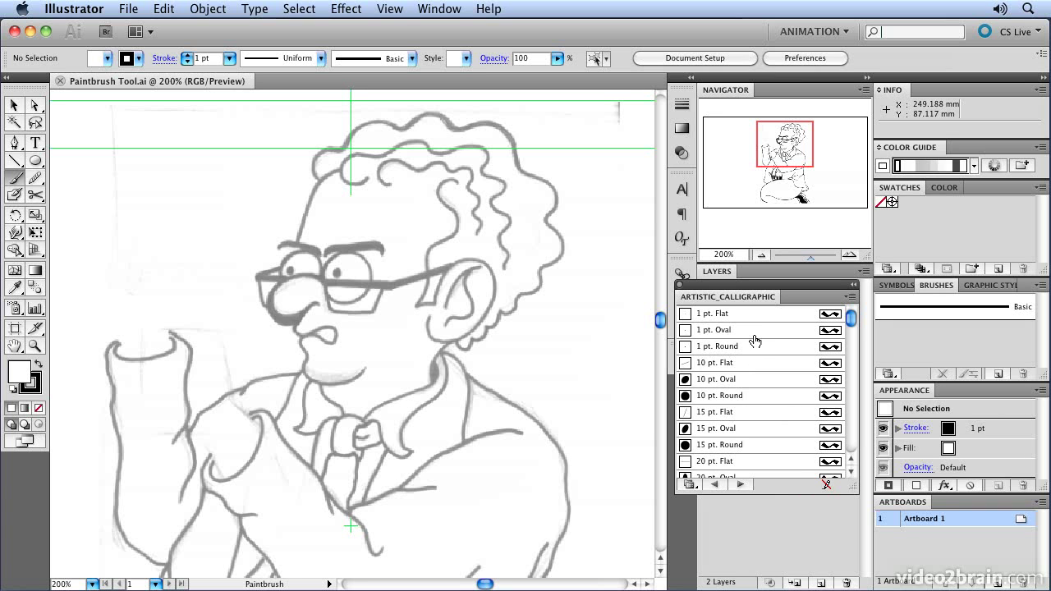
pyautogui.click(747, 368)
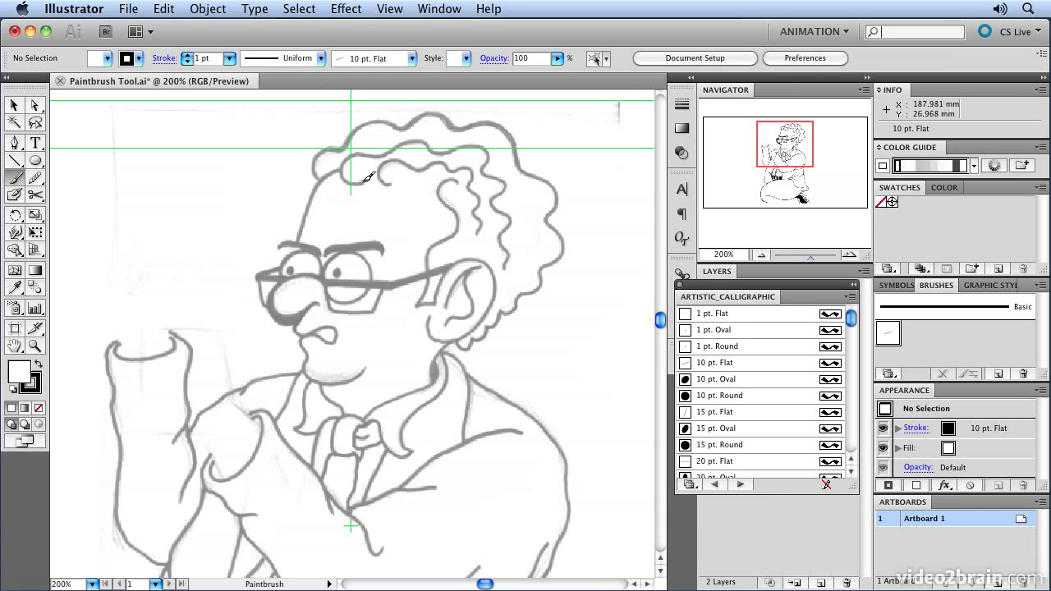
pyautogui.moveTo(351, 174)
pyautogui.mouseDown()
pyautogui.moveTo(373, 153)
pyautogui.moveTo(447, 146)
pyautogui.mouseUp()
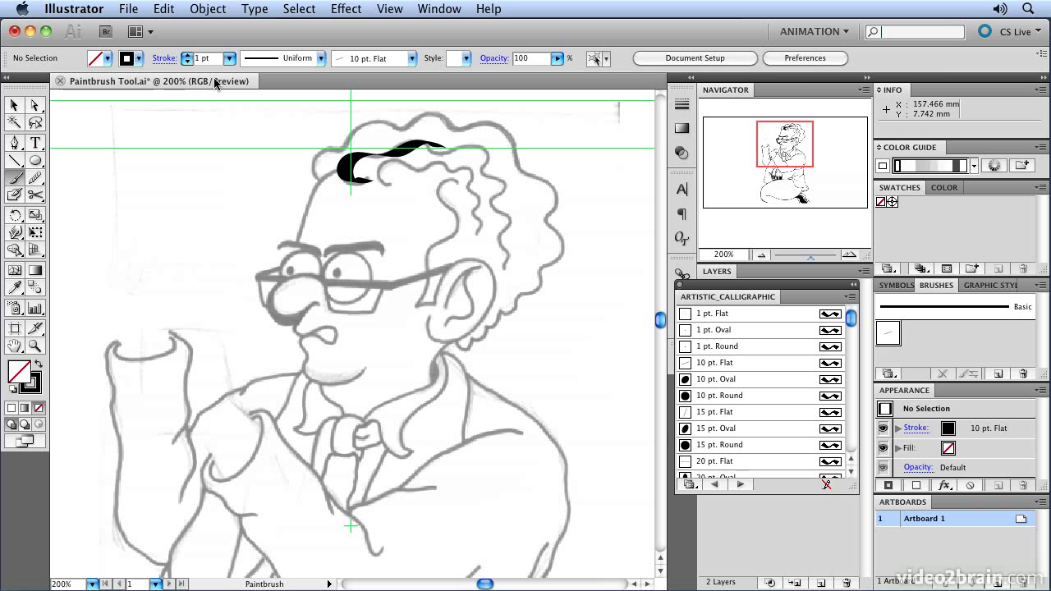
pyautogui.press('super+z')
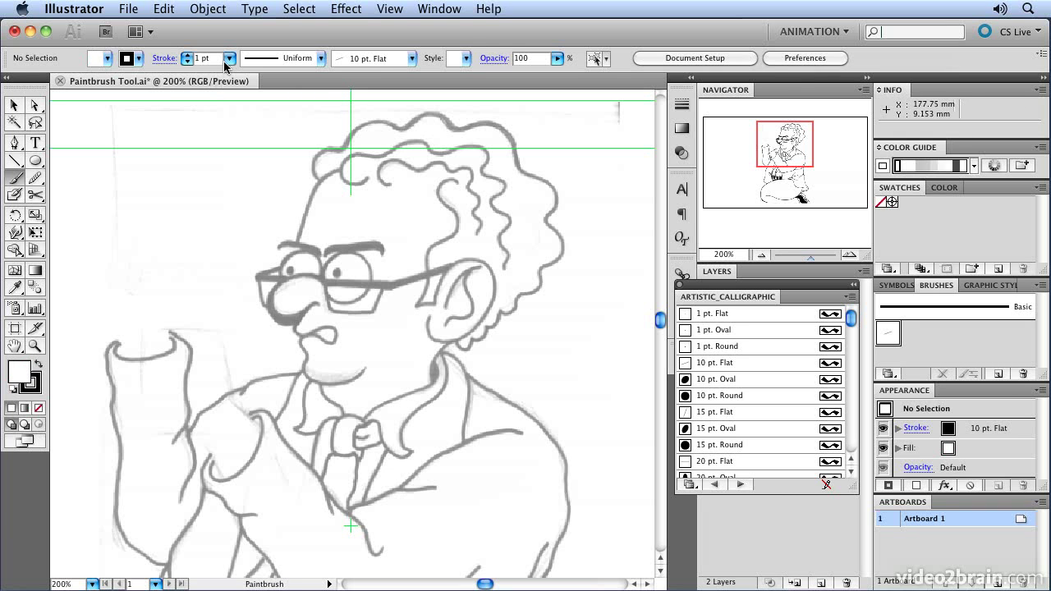
pyautogui.click(187, 55)
pyautogui.moveTo(367, 195)
pyautogui.mouseDown()
pyautogui.moveTo(344, 165)
pyautogui.moveTo(364, 151)
pyautogui.moveTo(443, 154)
pyautogui.mouseUp()
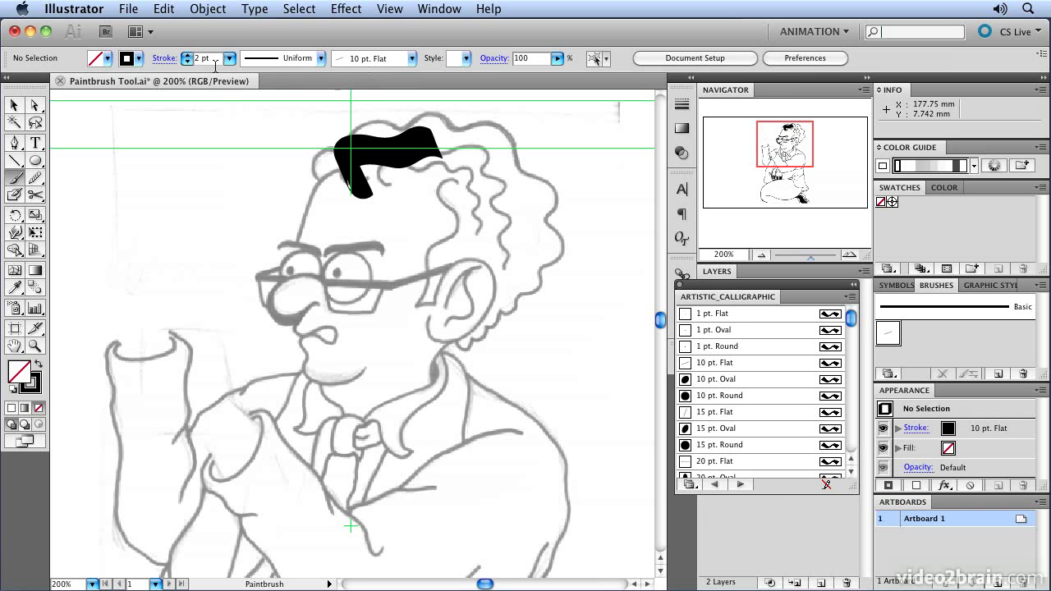
pyautogui.press('Return')
pyautogui.press('/')
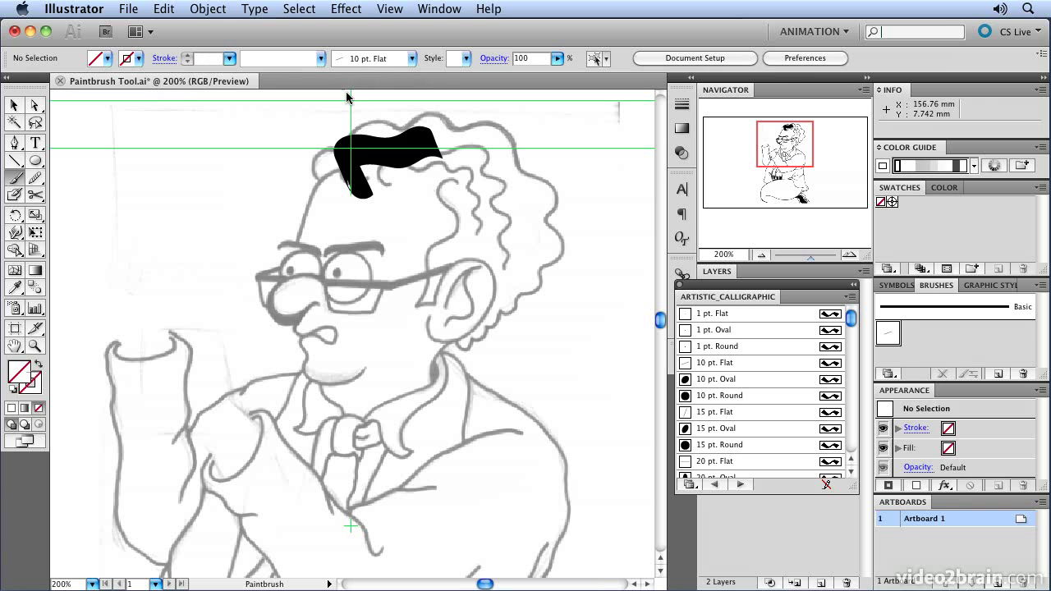
pyautogui.press('super+z')
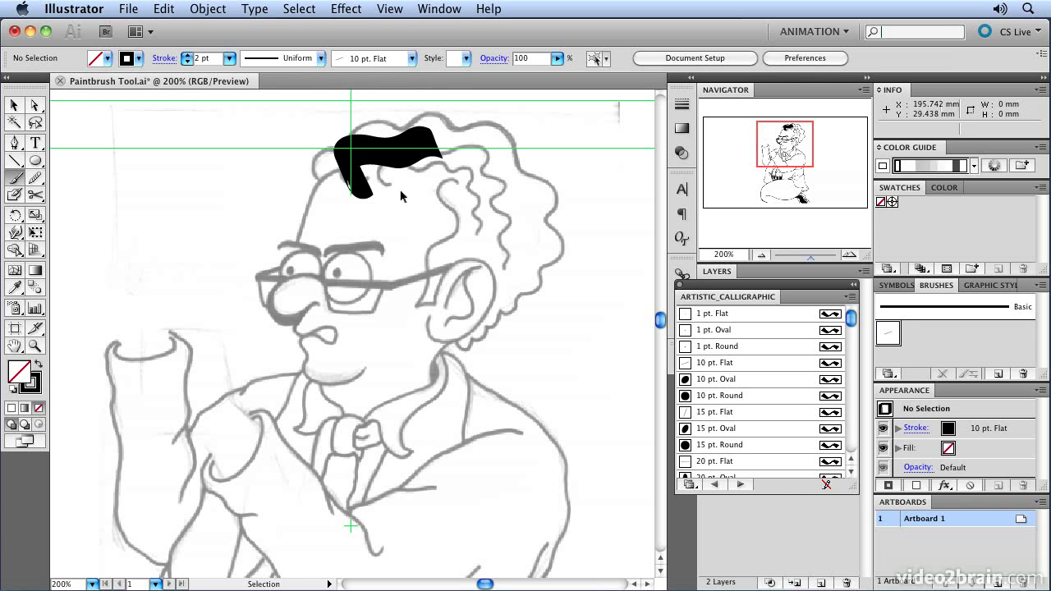
pyautogui.press('super+z')
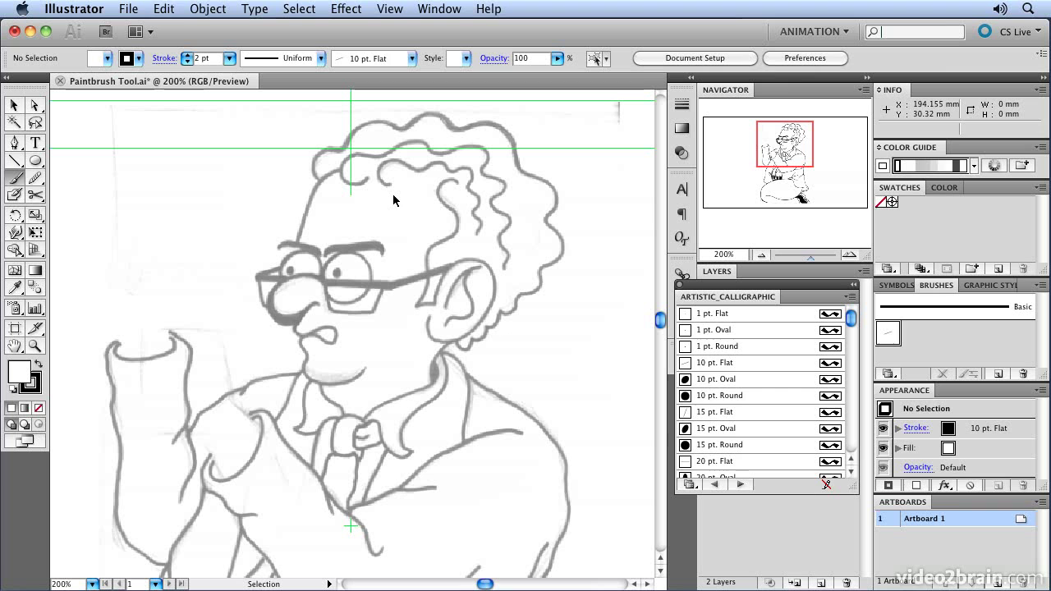
pyautogui.press('super+z')
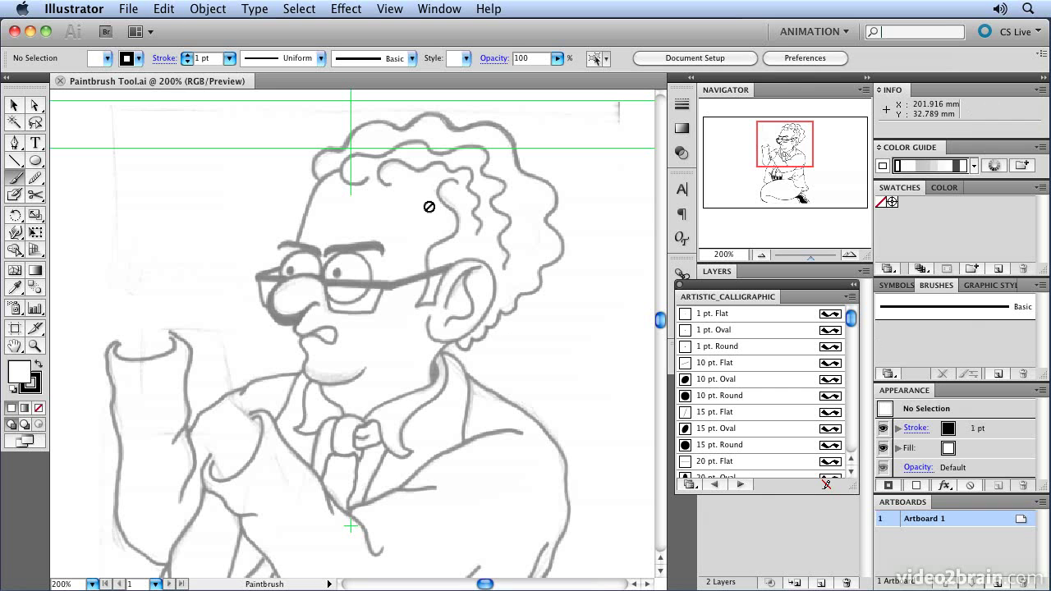
pyautogui.click(717, 364)
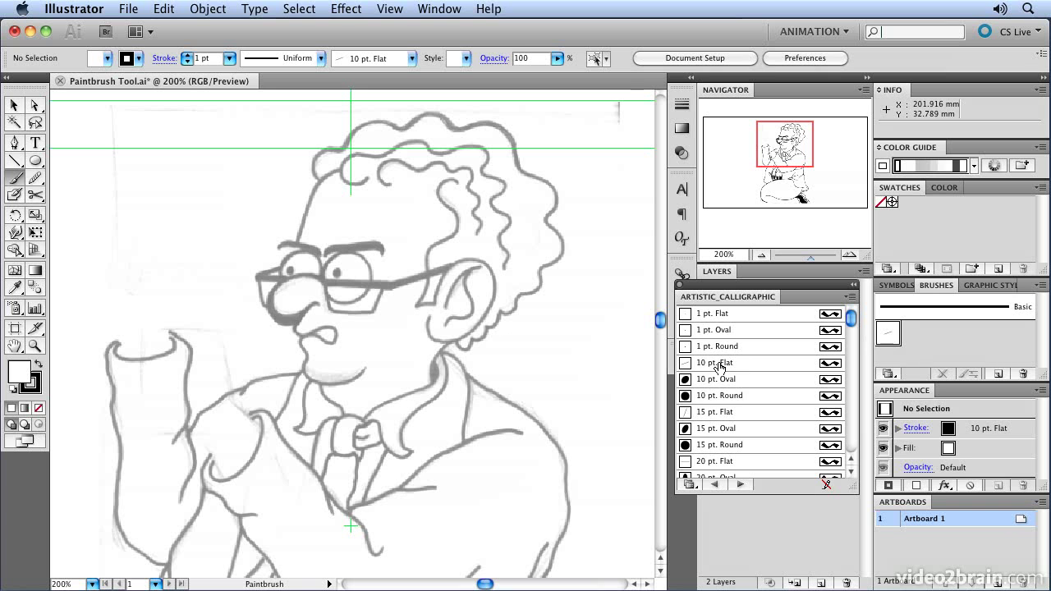
# Step: Change the 10 pt. Flat brush's diameter to 4 pt and rename it 4 pt. Flat
pyautogui.click(719, 367)
pyautogui.click(732, 368)
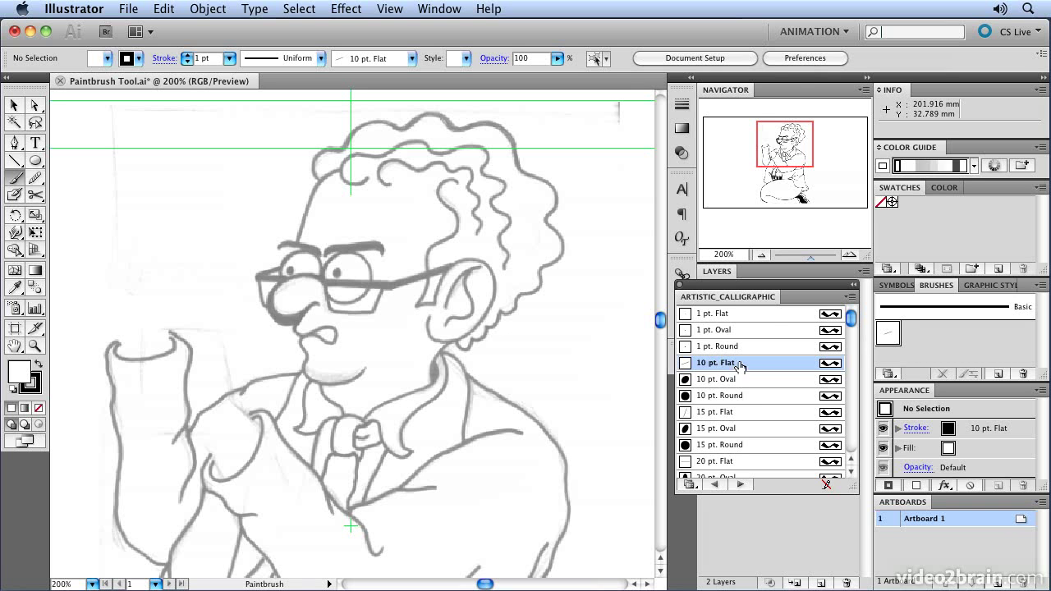
pyautogui.doubleClick(888, 335)
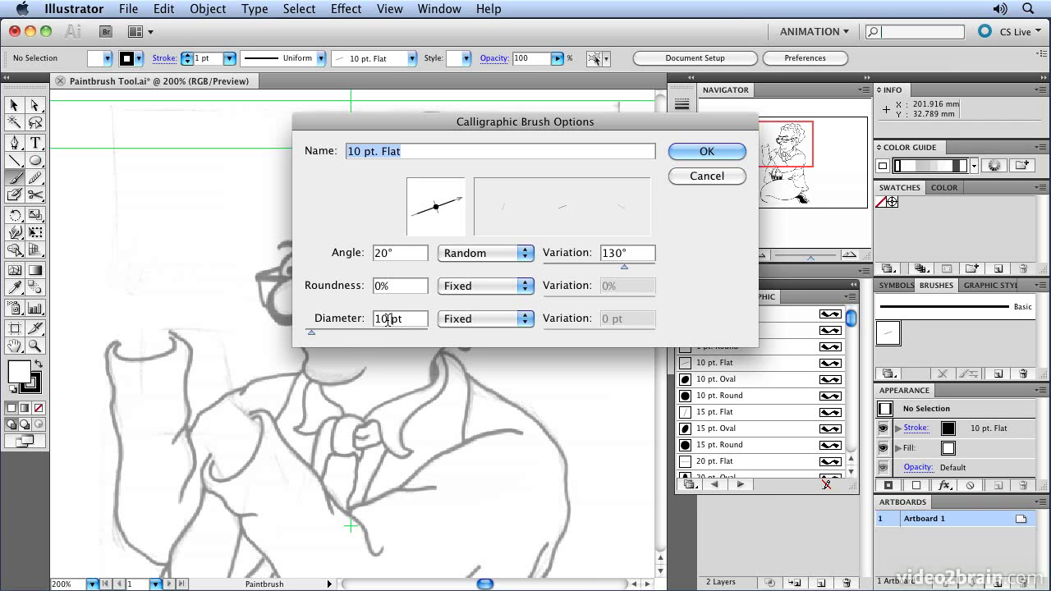
pyautogui.moveTo(382, 319); pyautogui.dragTo(334, 347)
pyautogui.write('4')
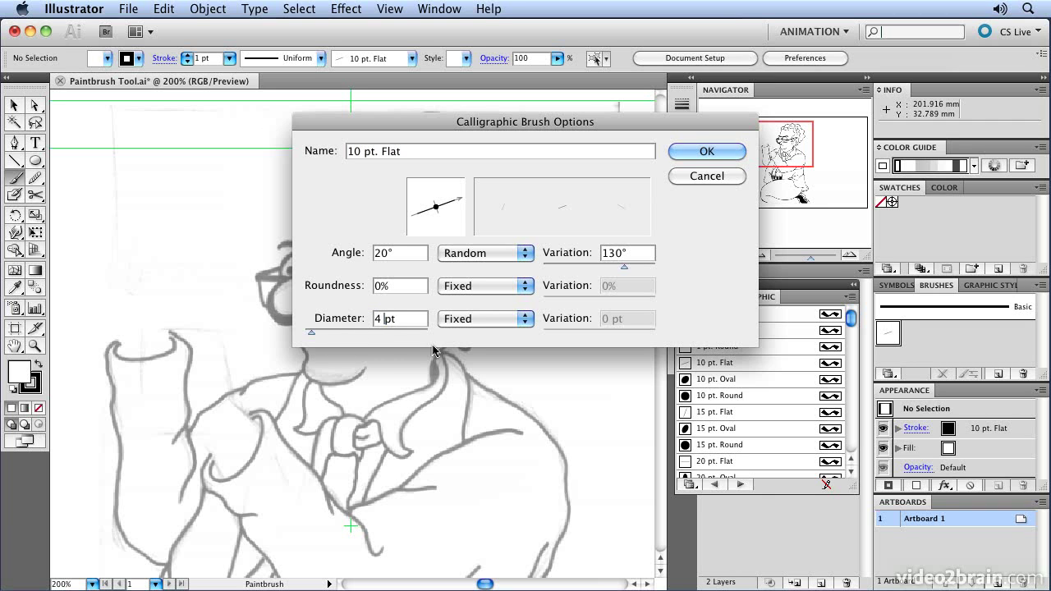
pyautogui.moveTo(362, 152); pyautogui.dragTo(346, 151)
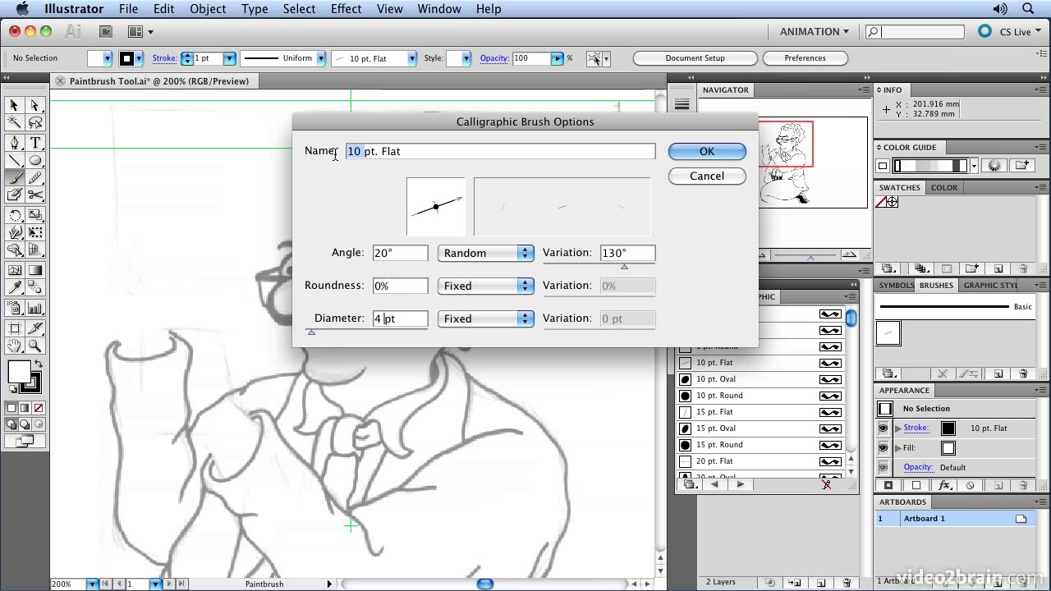
pyautogui.write('4')
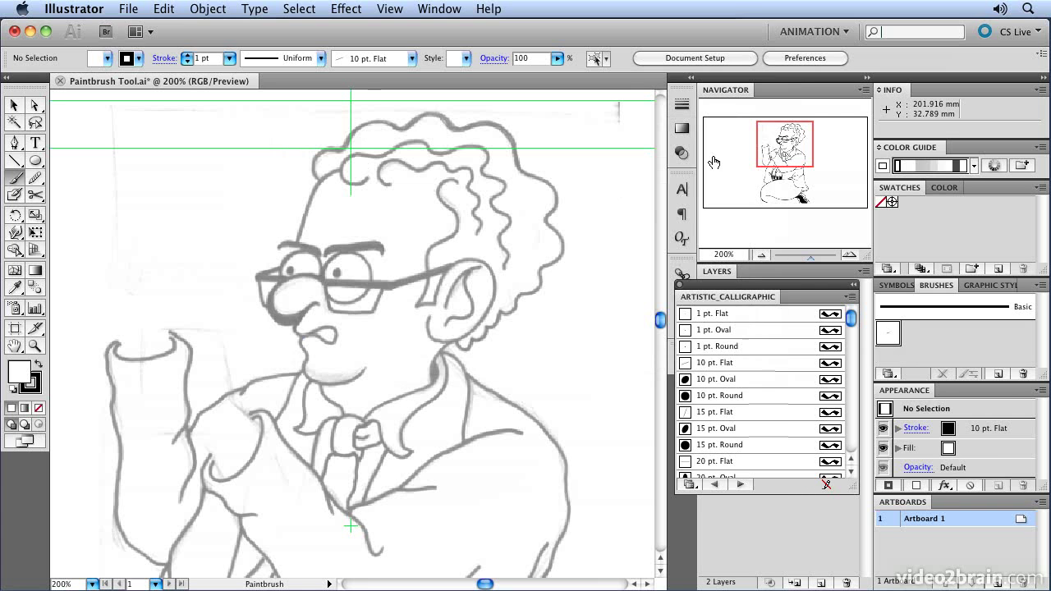
pyautogui.click(703, 158)
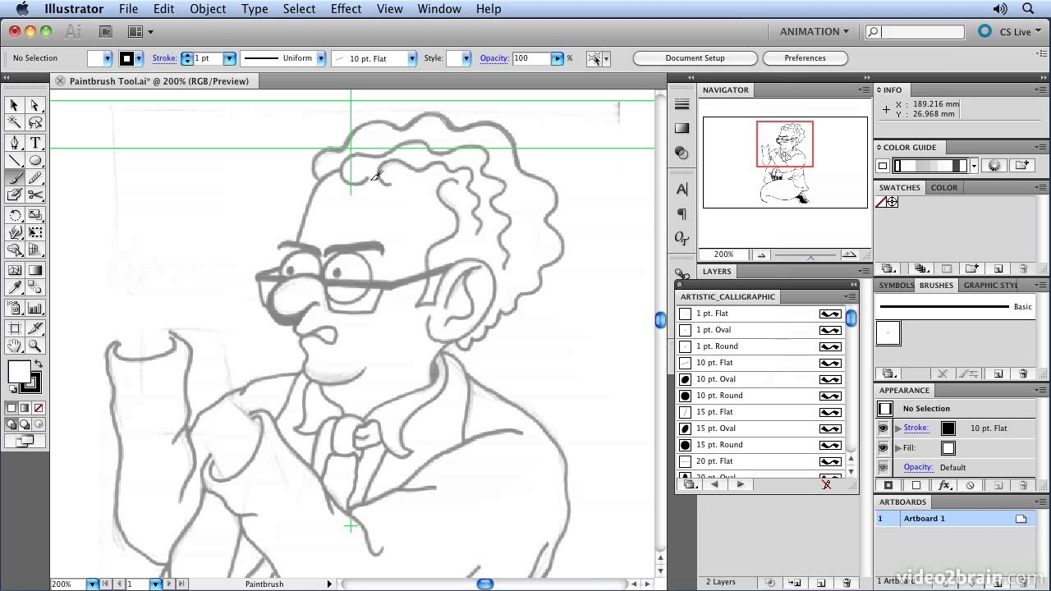
# Step: Ink curly 4 pt. Flat strokes along the hairline, the hair's edge, down toward the ear, and at the top-left
pyautogui.moveTo(351, 179)
pyautogui.mouseDown()
pyautogui.moveTo(474, 141)
pyautogui.moveTo(485, 170)
pyautogui.moveTo(517, 183)
pyautogui.moveTo(497, 207)
pyautogui.moveTo(521, 224)
pyautogui.moveTo(506, 238)
pyautogui.moveTo(523, 257)
pyautogui.moveTo(501, 279)
pyautogui.mouseUp()
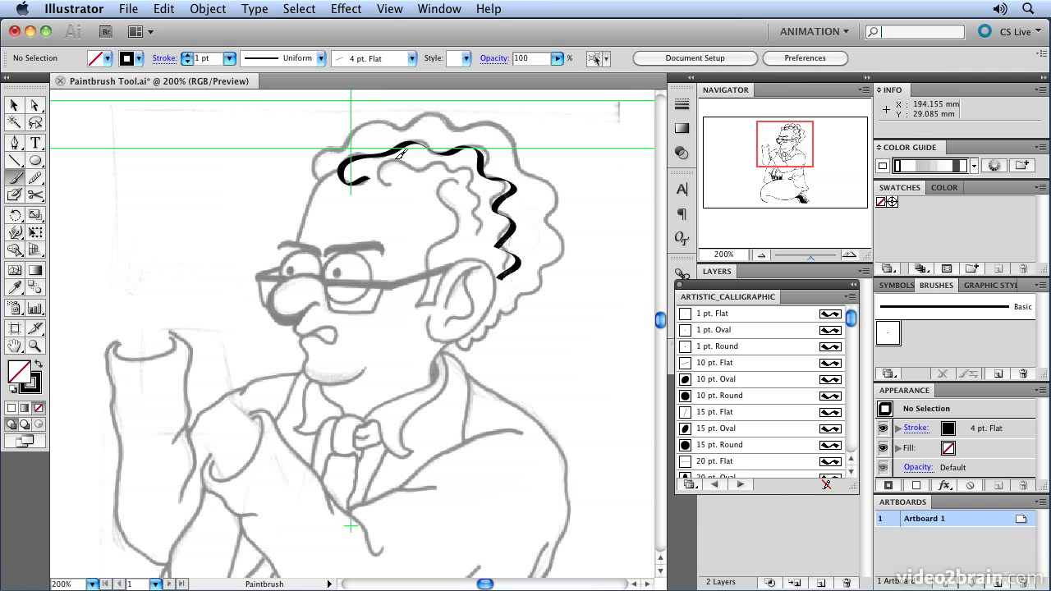
pyautogui.moveTo(324, 178)
pyautogui.mouseDown()
pyautogui.moveTo(317, 154)
pyautogui.moveTo(362, 143)
pyautogui.moveTo(373, 124)
pyautogui.moveTo(402, 129)
pyautogui.moveTo(436, 111)
pyautogui.moveTo(451, 129)
pyautogui.moveTo(508, 119)
pyautogui.moveTo(567, 190)
pyautogui.moveTo(540, 213)
pyautogui.mouseUp()
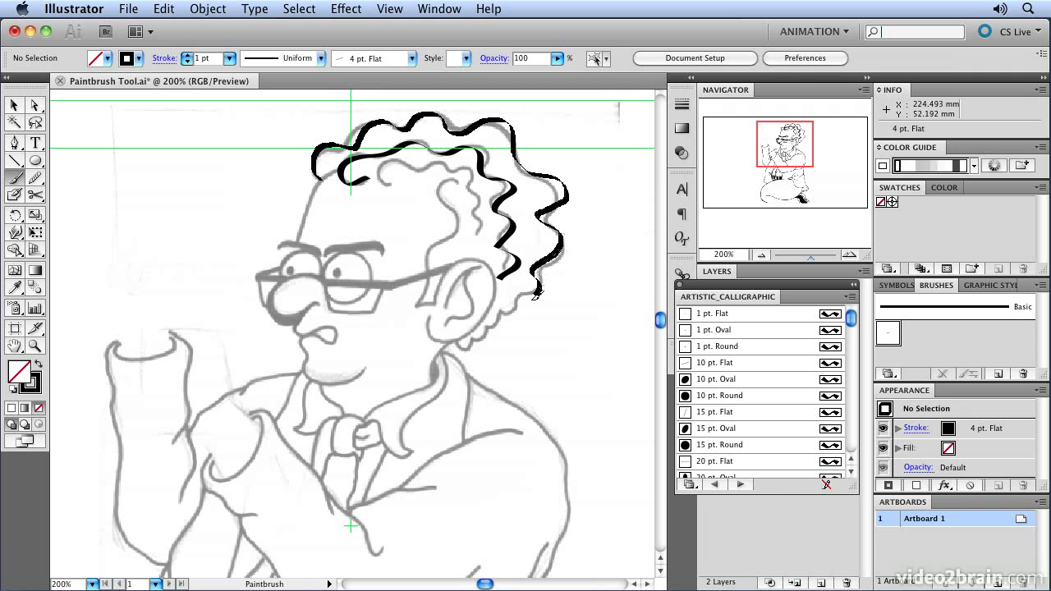
pyautogui.moveTo(500, 318); pyautogui.dragTo(462, 358)
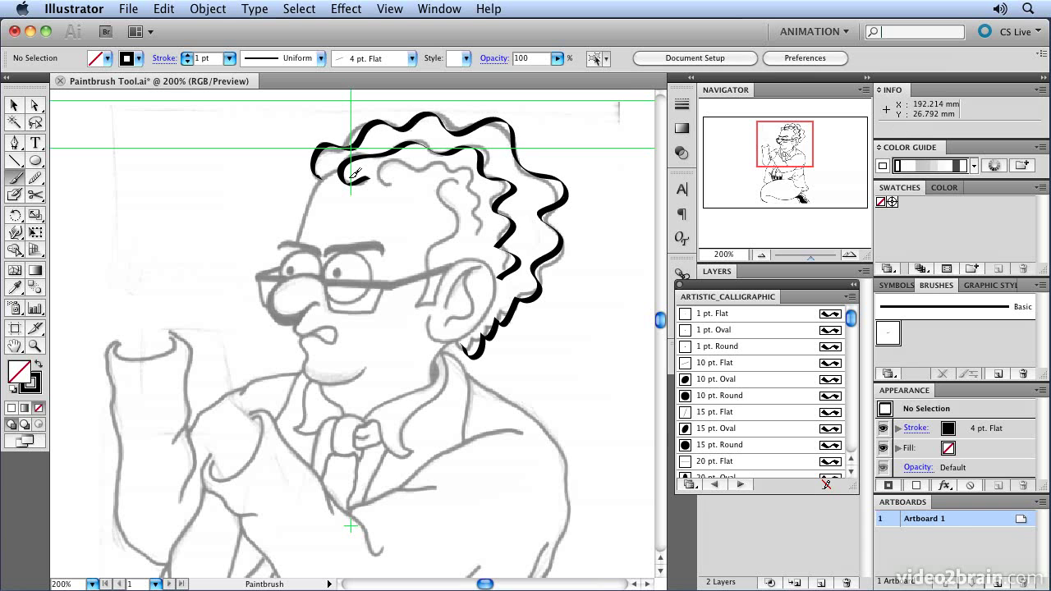
pyautogui.moveTo(393, 185)
pyautogui.mouseDown()
pyautogui.moveTo(465, 171)
pyautogui.moveTo(484, 197)
pyautogui.moveTo(481, 222)
pyautogui.moveTo(436, 188)
pyautogui.moveTo(449, 228)
pyautogui.moveTo(425, 239)
pyautogui.moveTo(433, 303)
pyautogui.mouseUp()
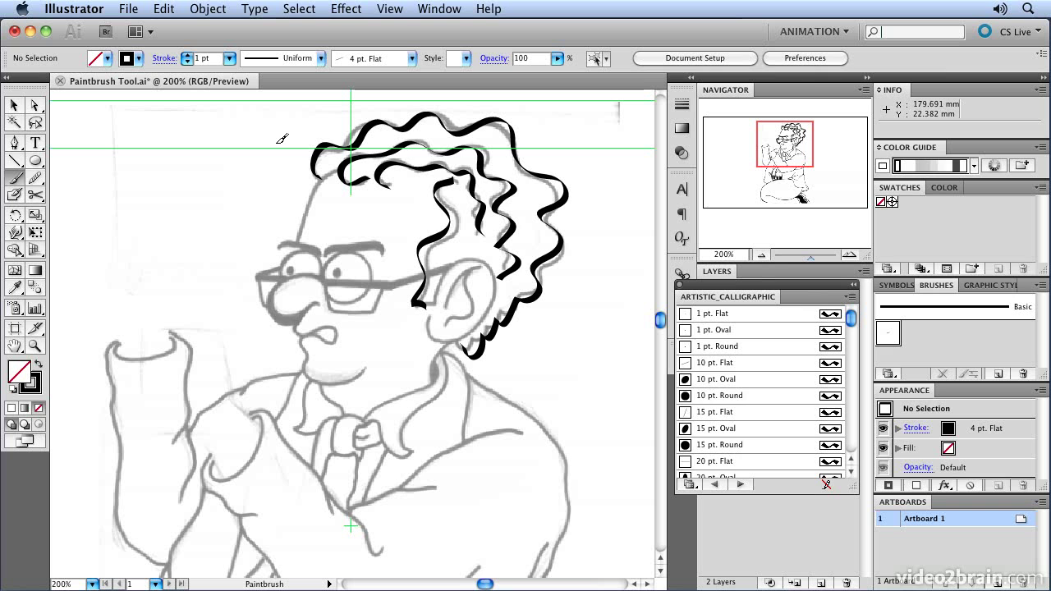
# Step: Select the outer hair outline path with the Selection tool
pyautogui.click(13, 105)
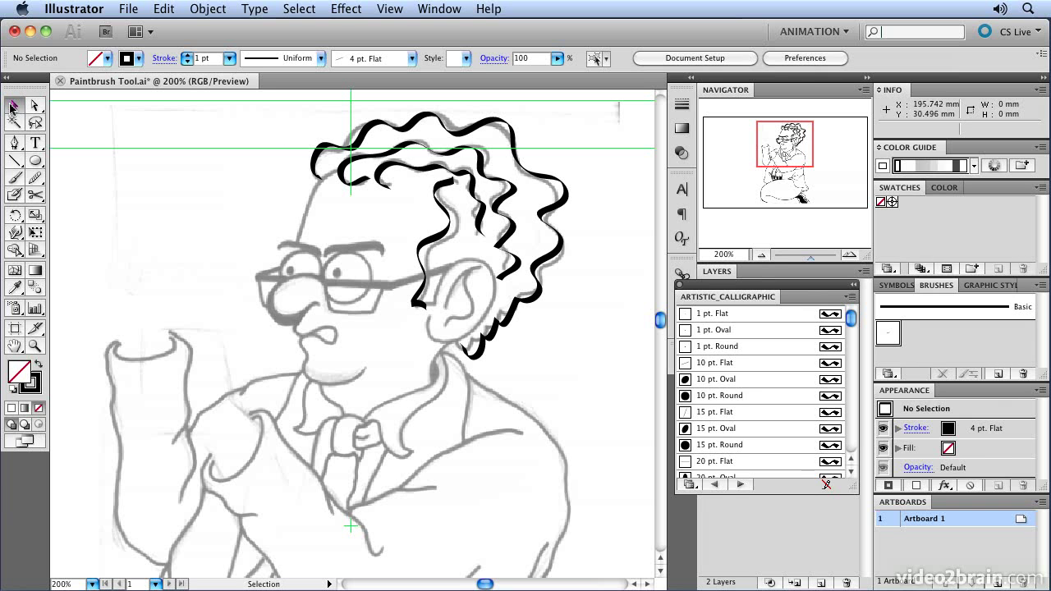
pyautogui.click(480, 175)
pyautogui.click(561, 191)
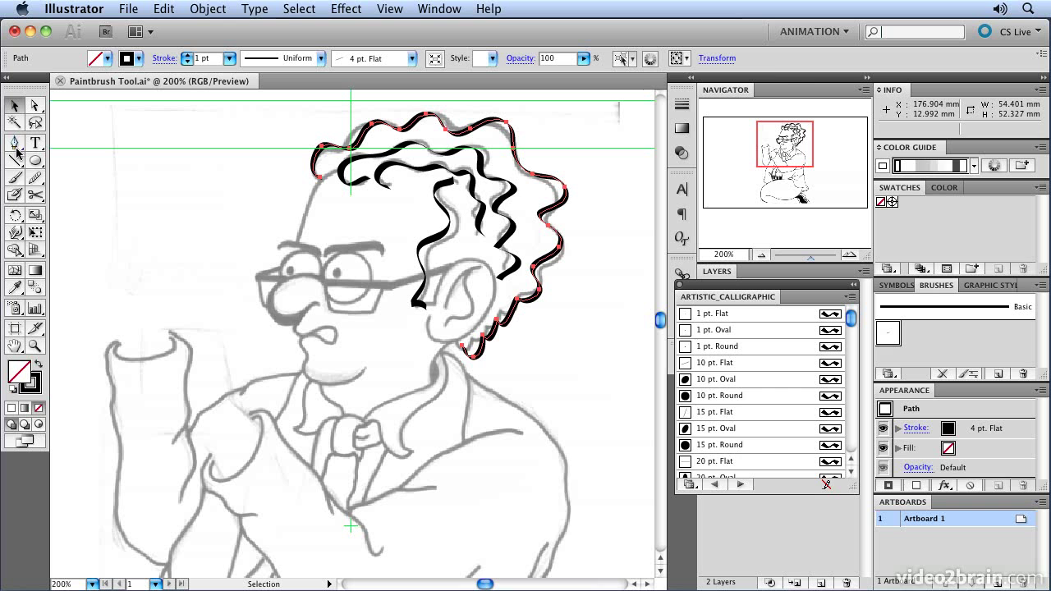
# Step: Turn on Edit Selected Paths within 20 pixels and Keep Selected in the Paintbrush options
pyautogui.doubleClick(17, 178)
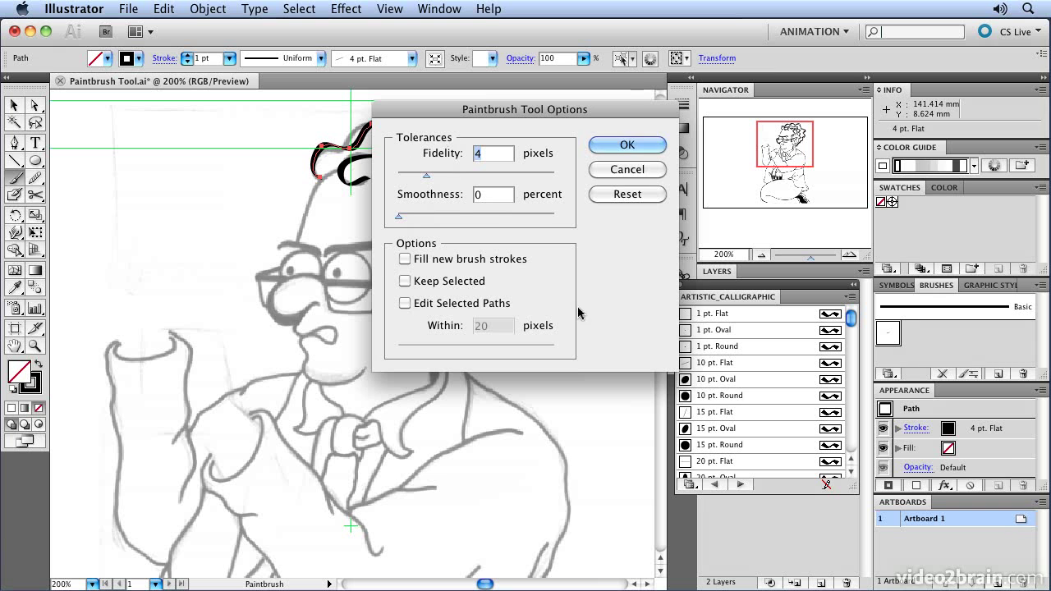
pyautogui.click(405, 303)
pyautogui.click(405, 304)
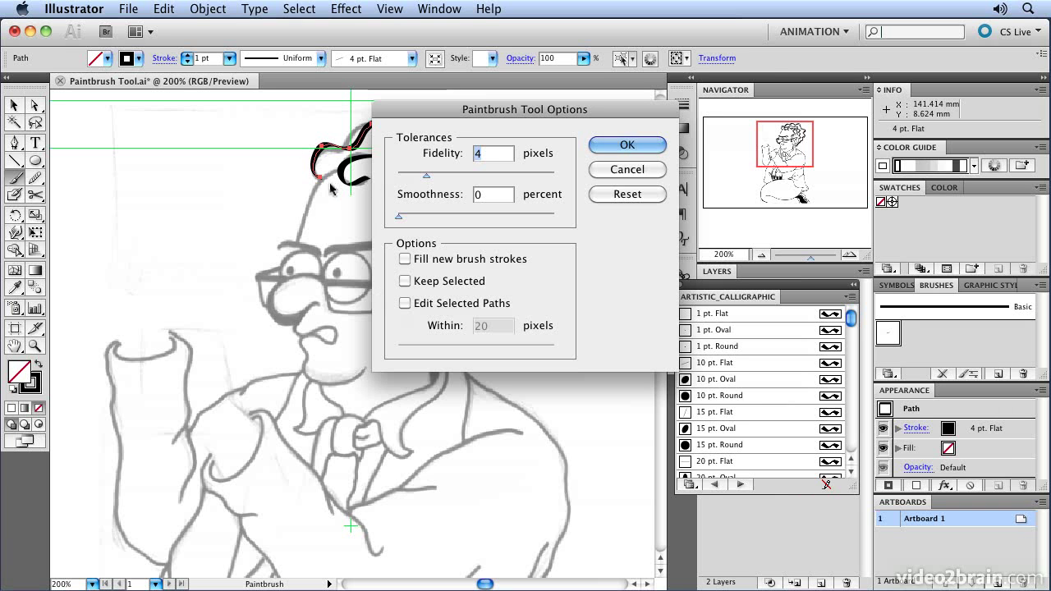
pyautogui.click(405, 303)
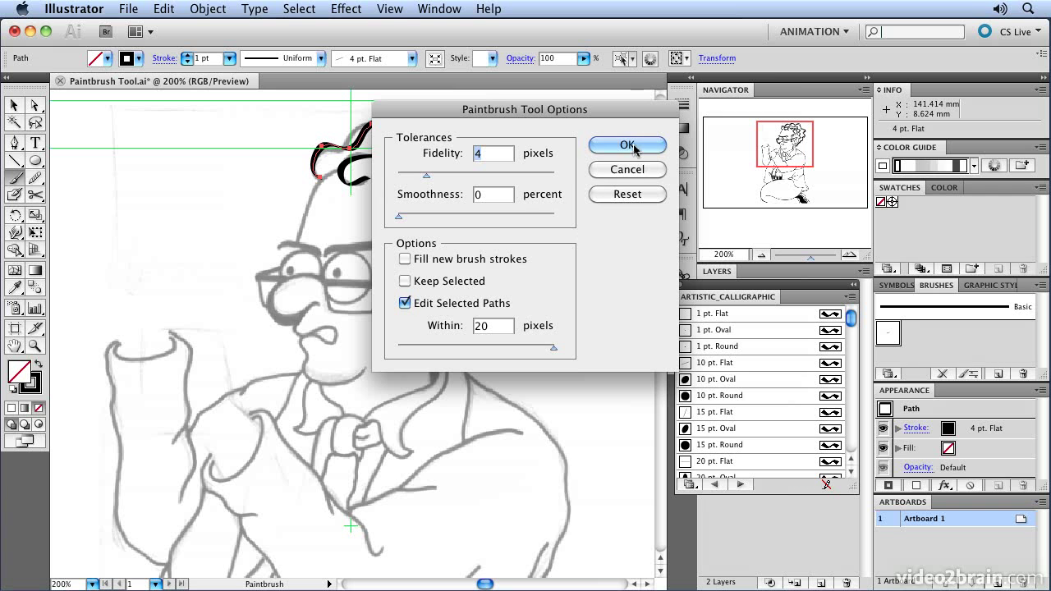
pyautogui.click(443, 282)
pyautogui.click(631, 146)
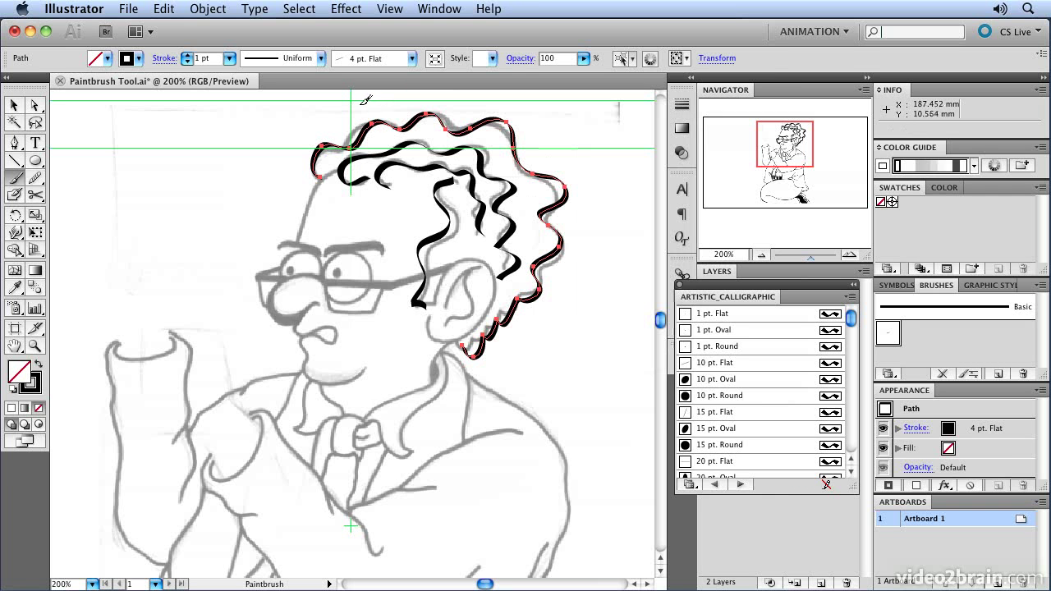
# Step: Redraw the top of the outer hair outline, then open the Artistic_Paintbrush brush library
pyautogui.moveTo(436, 109)
pyautogui.mouseDown()
pyautogui.moveTo(466, 129)
pyautogui.moveTo(511, 117)
pyautogui.moveTo(553, 194)
pyautogui.moveTo(545, 215)
pyautogui.mouseUp()
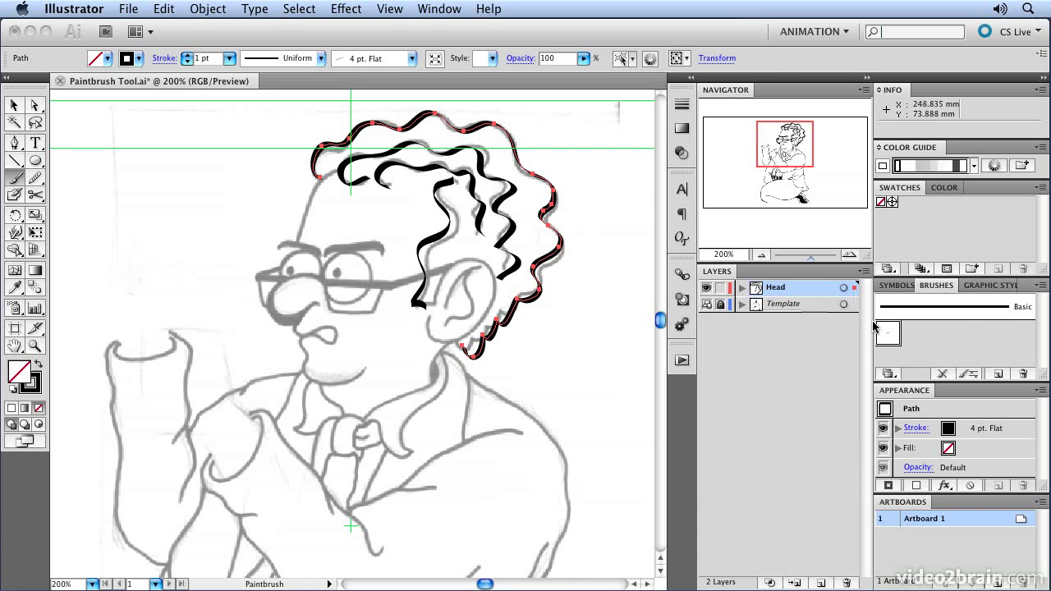
pyautogui.click(1036, 288)
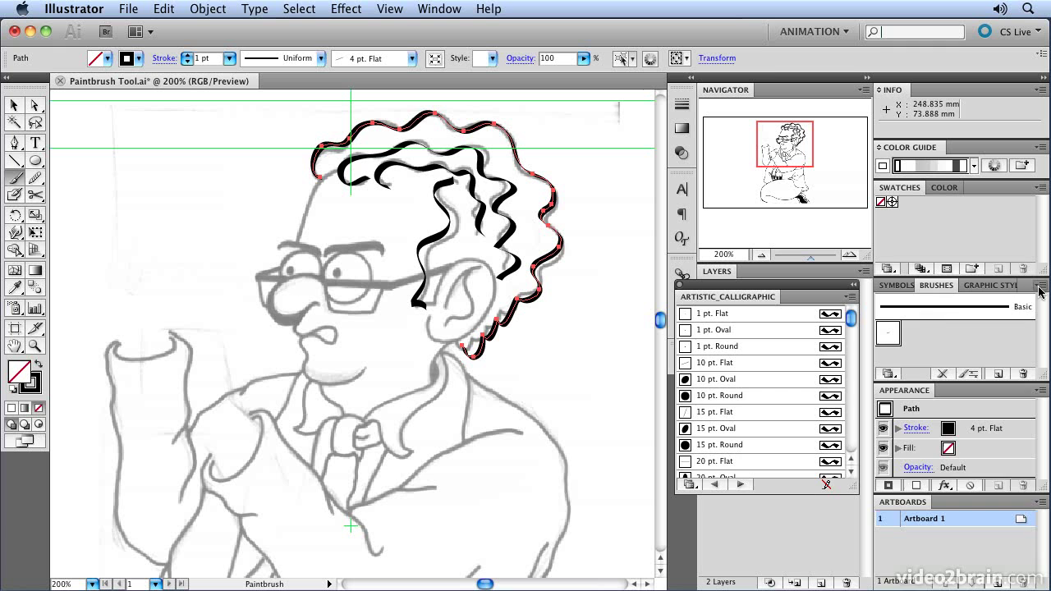
pyautogui.click(1040, 289)
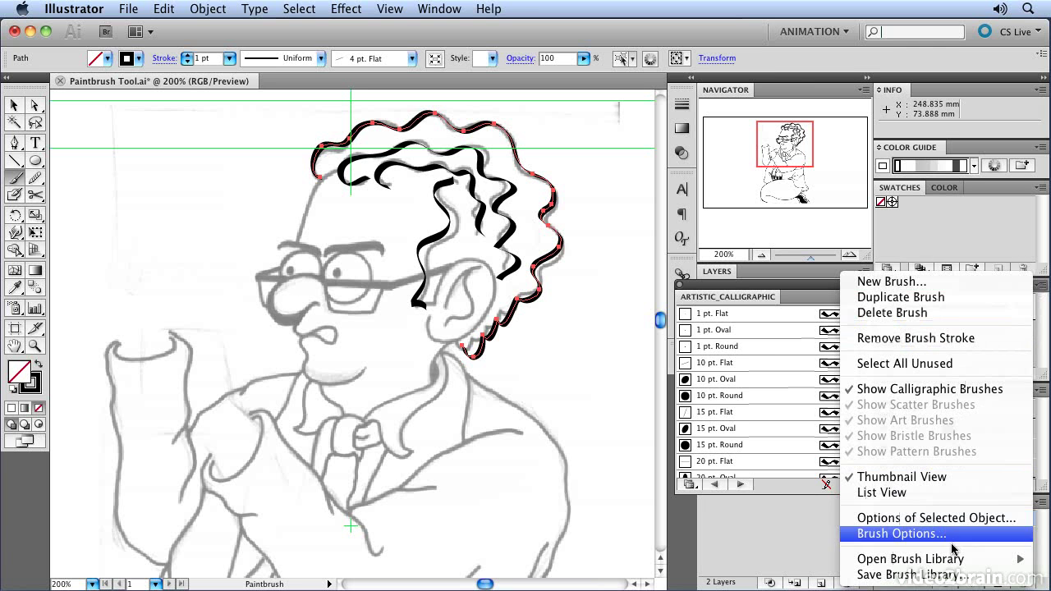
pyautogui.moveTo(964, 565)
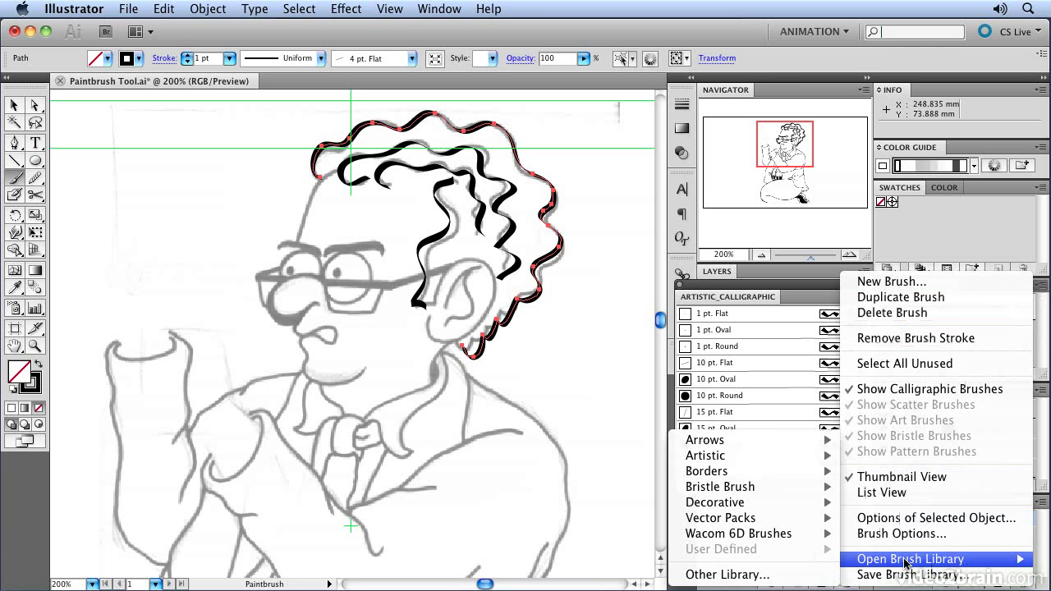
pyautogui.moveTo(730, 457)
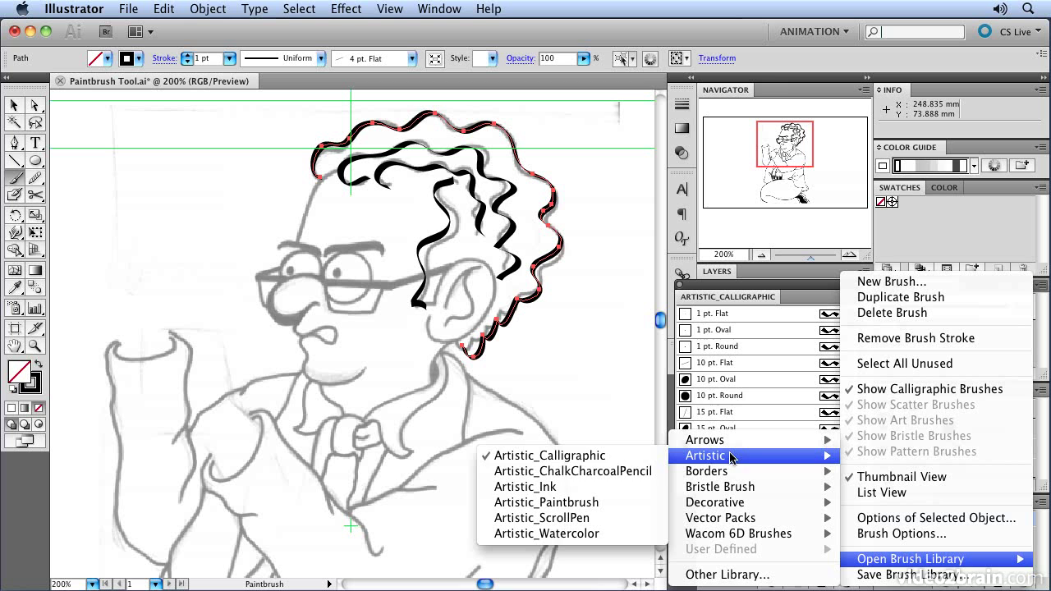
pyautogui.click(611, 504)
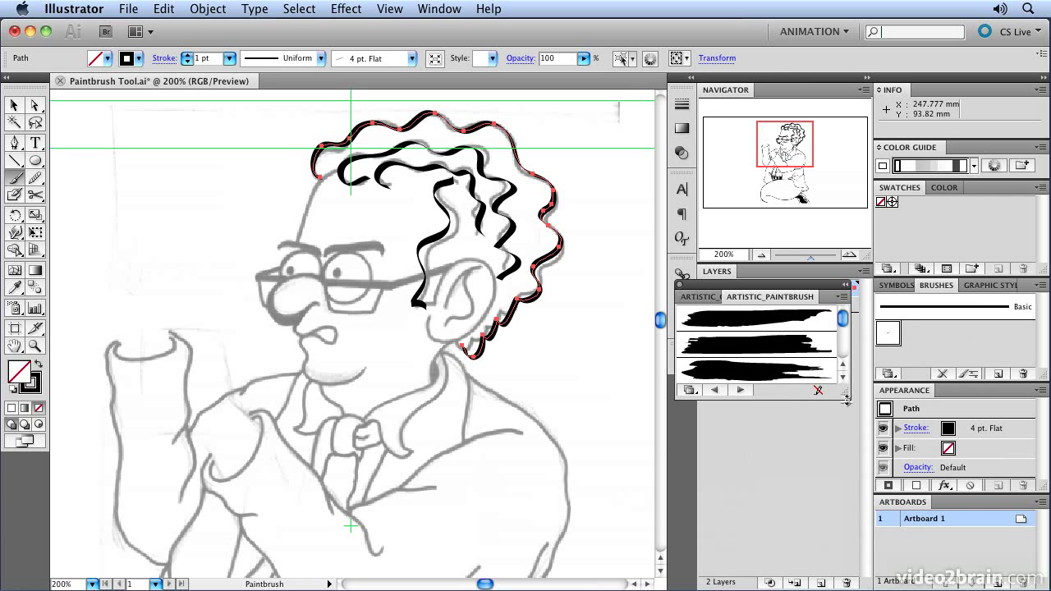
# Step: Enlarge the library, try Dry Brush 5 on the hair outline, undo it, and deselect
pyautogui.moveTo(846, 400); pyautogui.dragTo(861, 564)
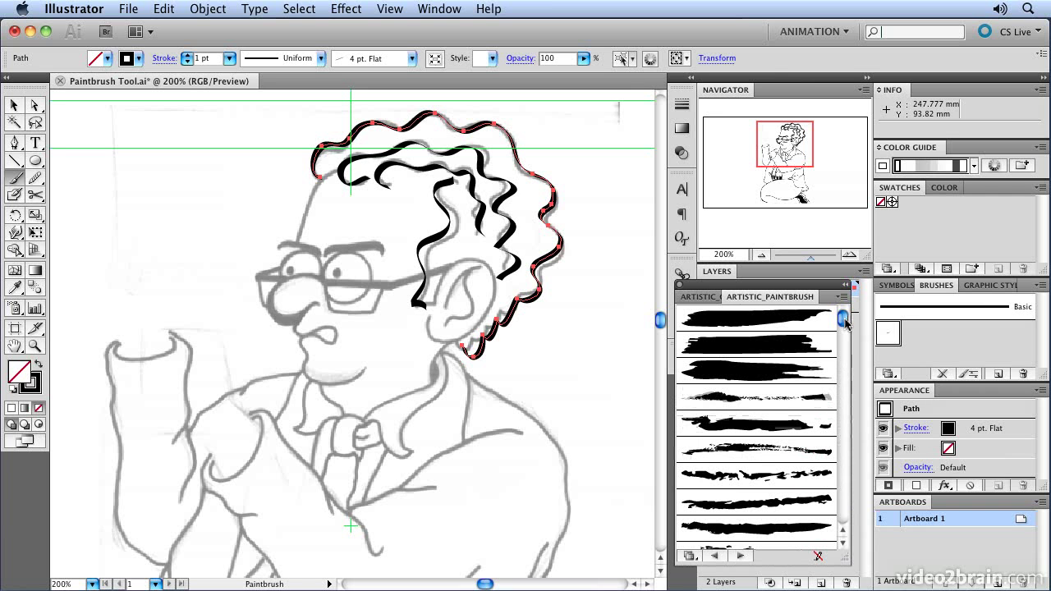
pyautogui.moveTo(845, 322)
pyautogui.mouseDown()
pyautogui.moveTo(836, 427)
pyautogui.moveTo(841, 397)
pyautogui.mouseUp()
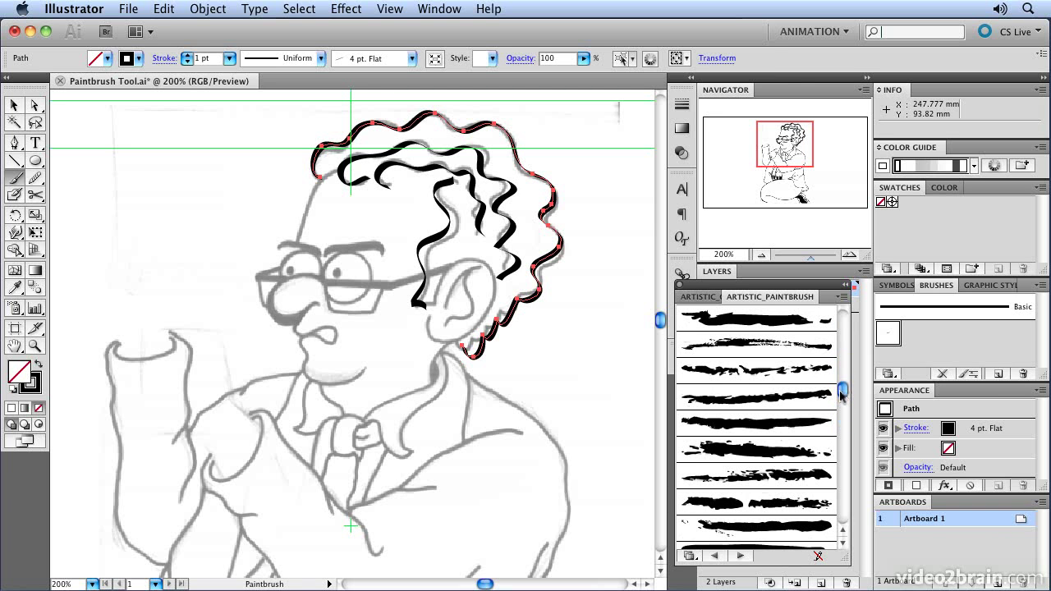
pyautogui.click(779, 427)
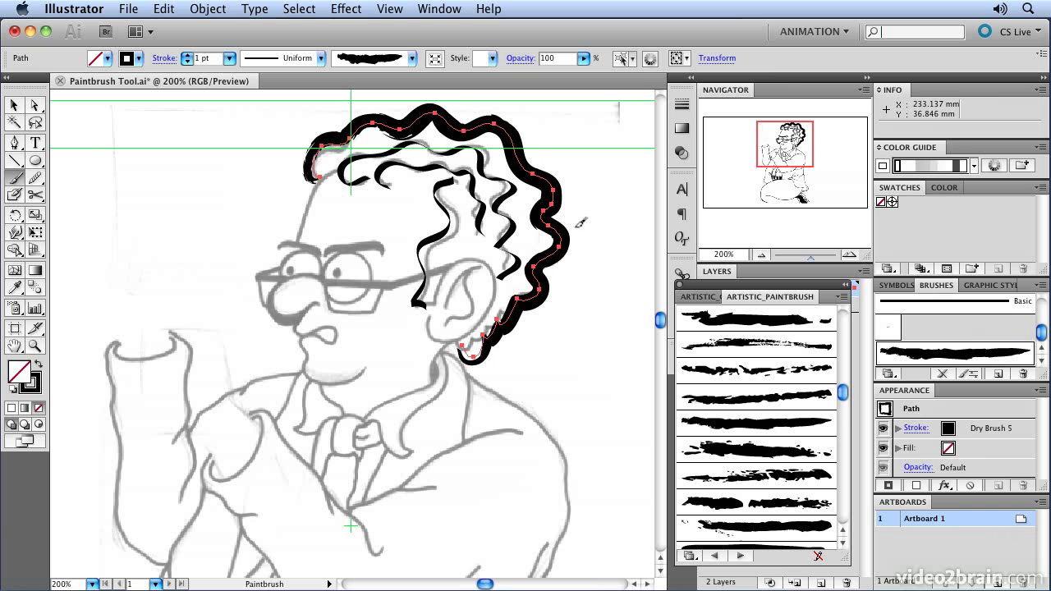
pyautogui.click(168, 9)
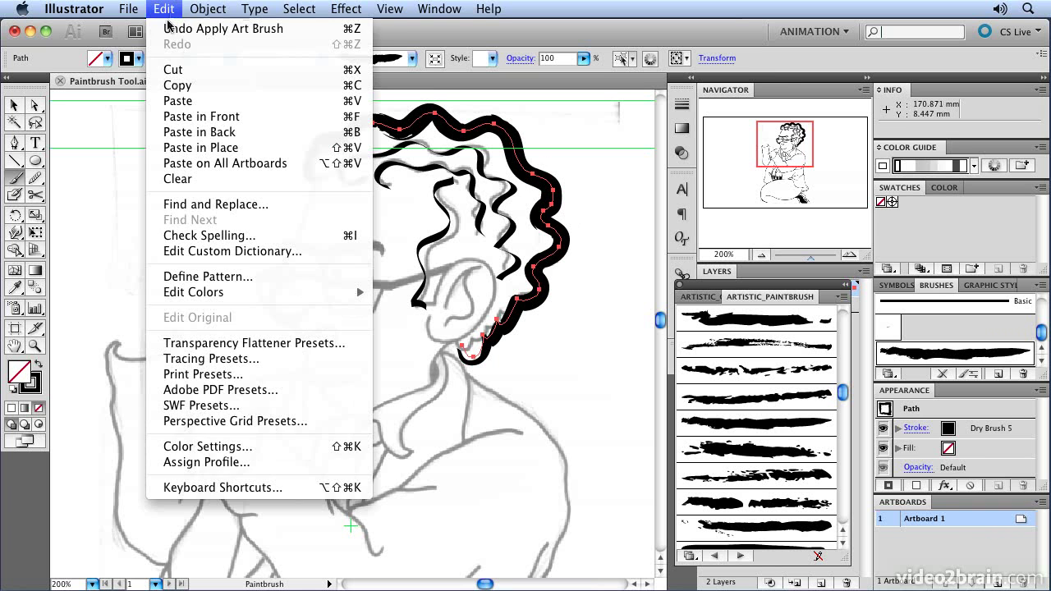
pyautogui.click(177, 23)
pyautogui.click(15, 106)
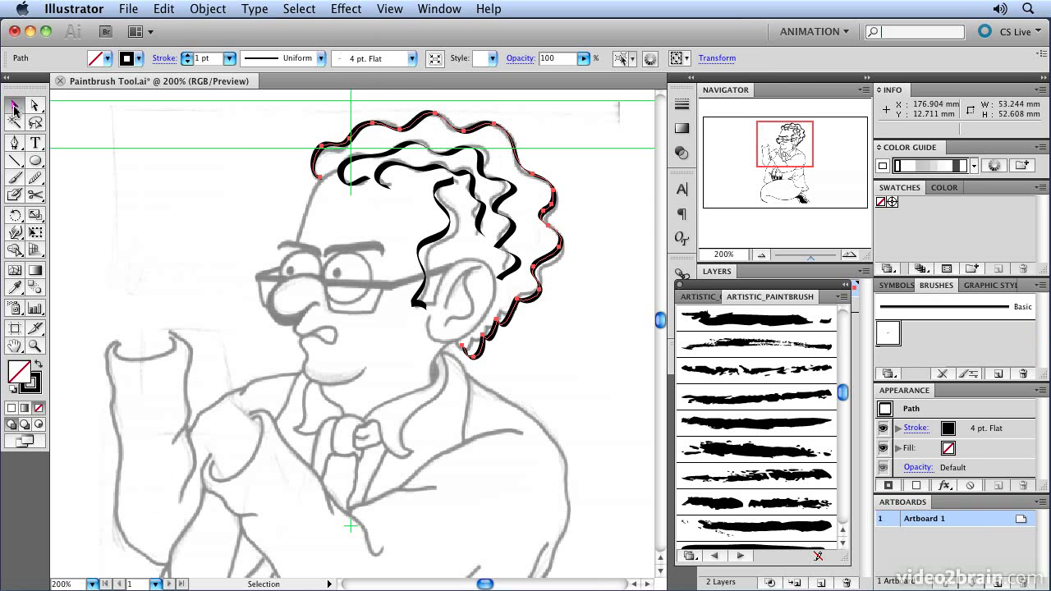
pyautogui.click(553, 347)
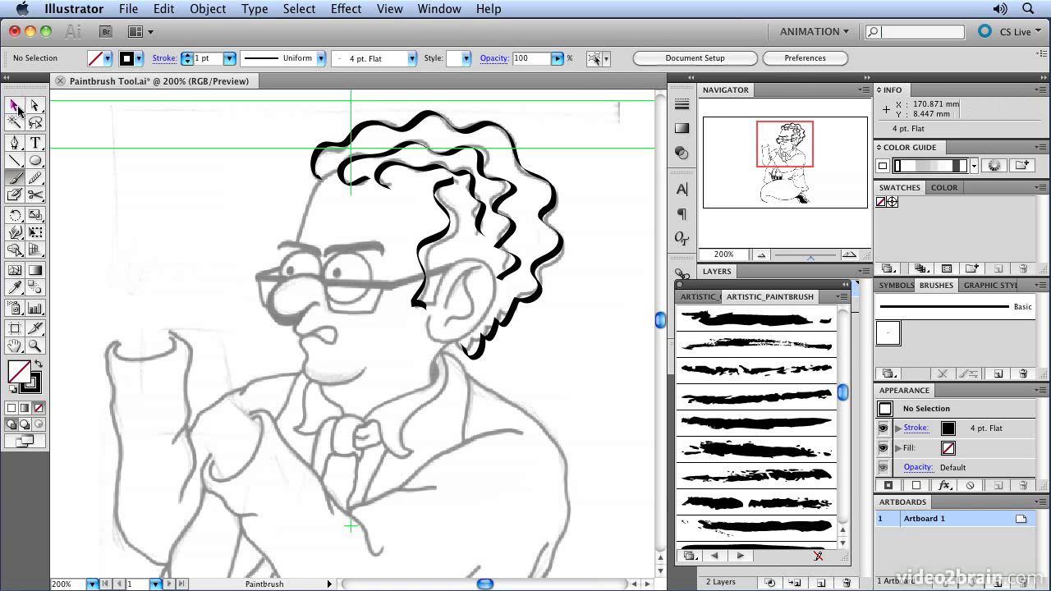
# Step: With Dry Brush 5 current, paint a stroke down the hair's left side, then delete it
pyautogui.click(16, 178)
pyautogui.press('v')
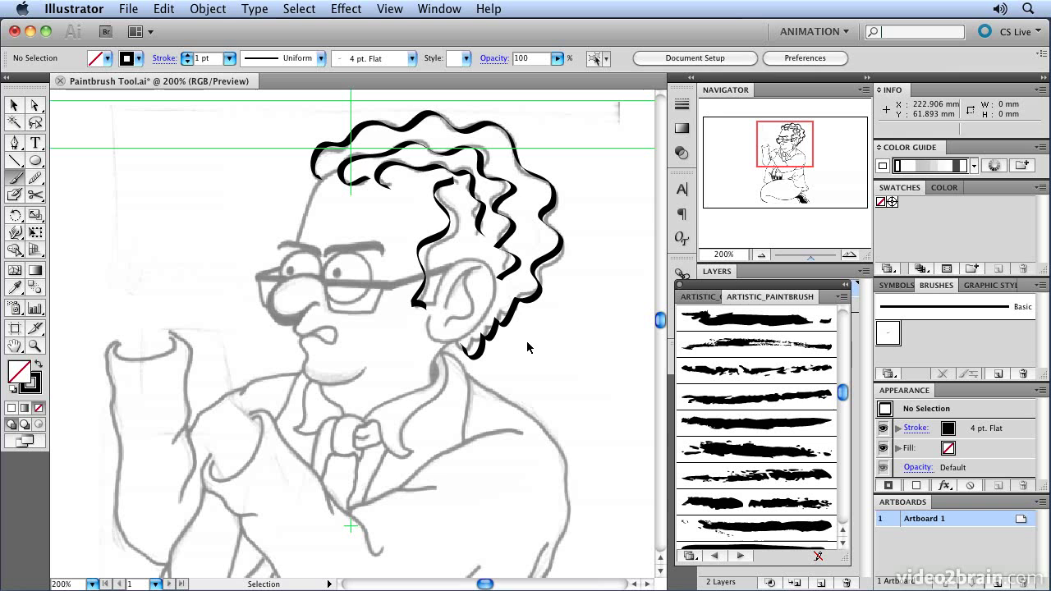
pyautogui.press('b')
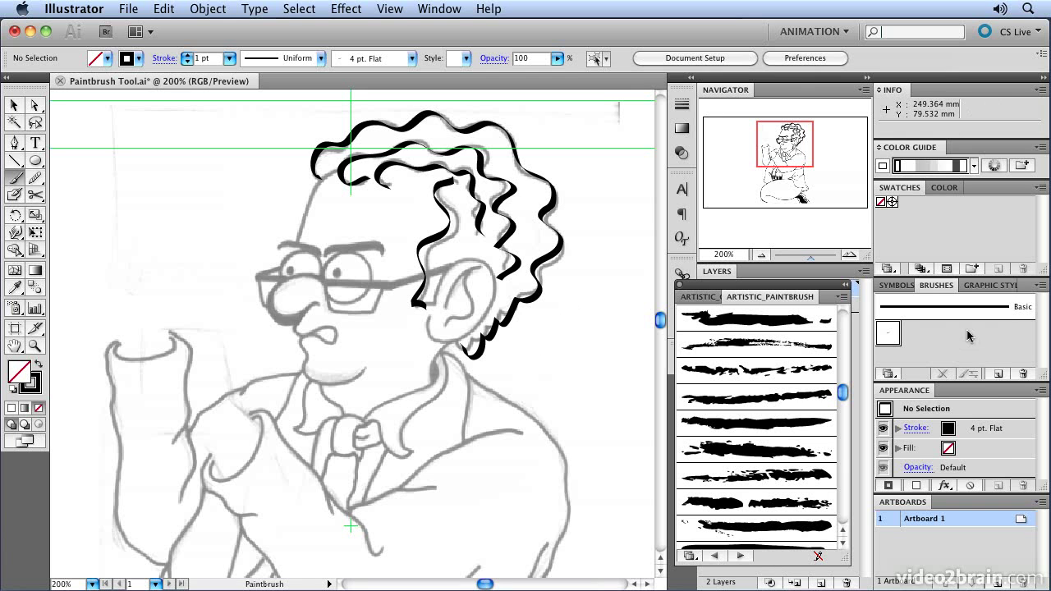
pyautogui.click(755, 423)
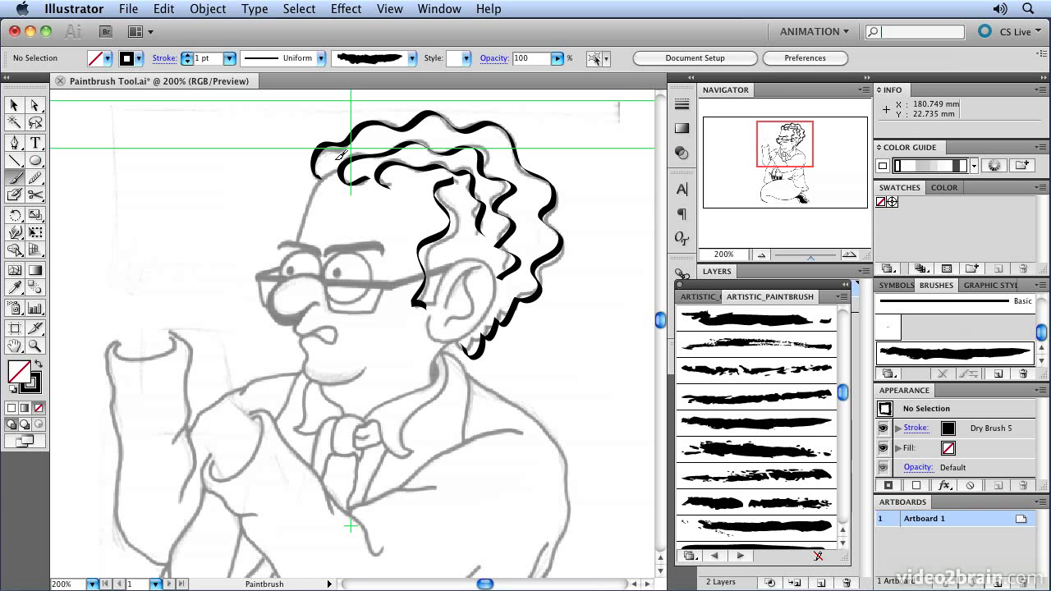
pyautogui.moveTo(308, 200); pyautogui.dragTo(293, 237)
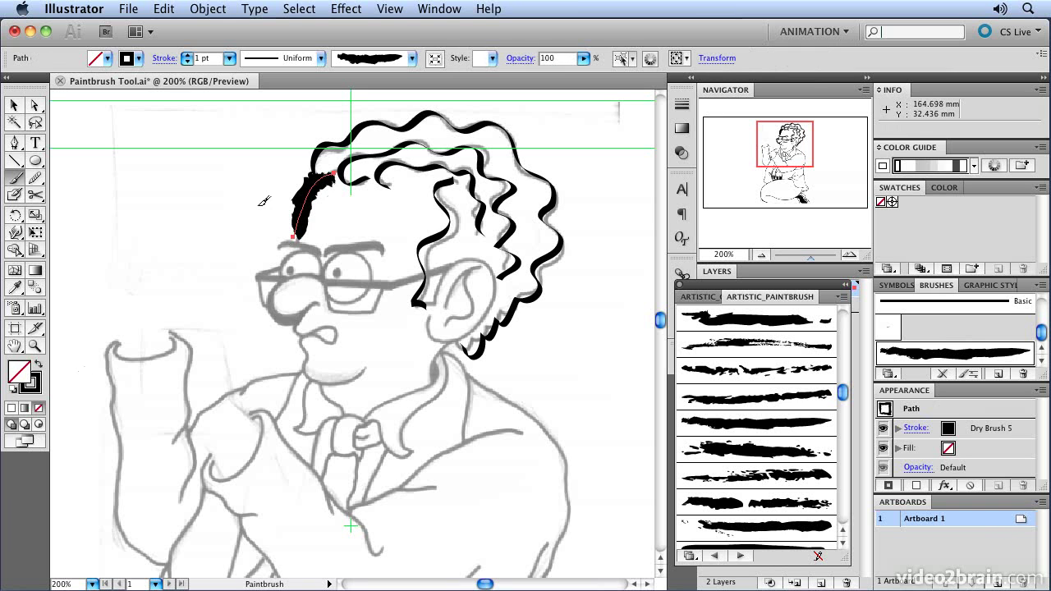
pyautogui.press('Delete')
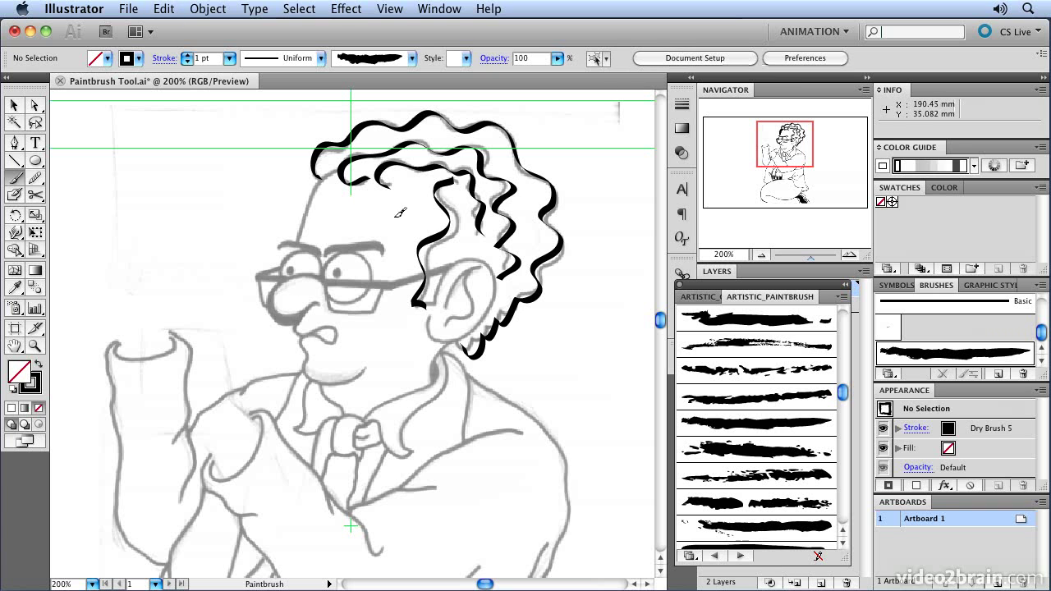
# Step: Narrow Dry Brush 5 to about half width and paint a thin stroke down the hair's left edge
pyautogui.doubleClick(979, 361)
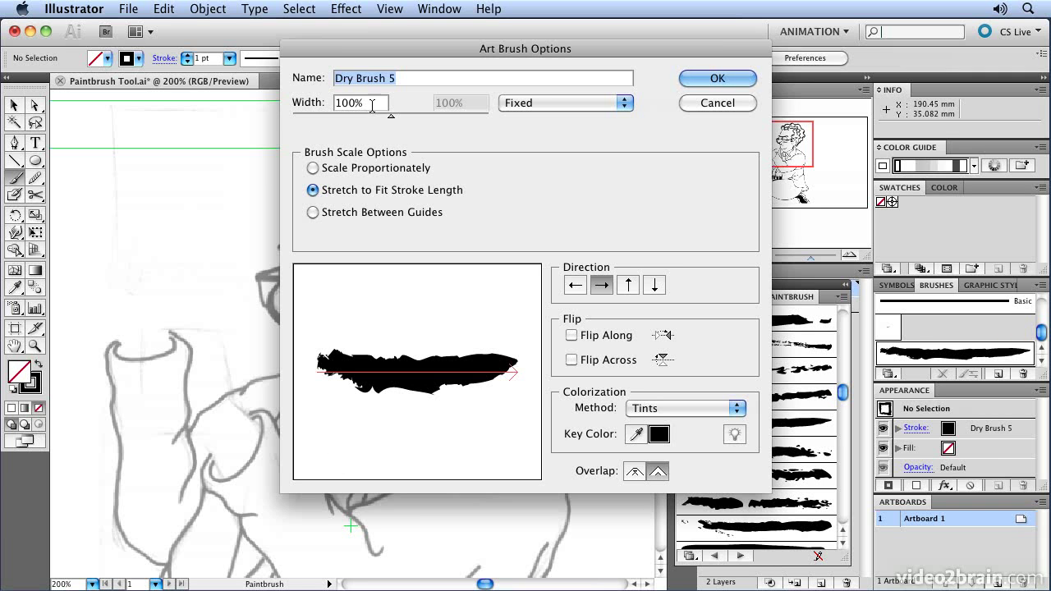
pyautogui.moveTo(389, 120); pyautogui.dragTo(321, 121)
pyautogui.click(716, 78)
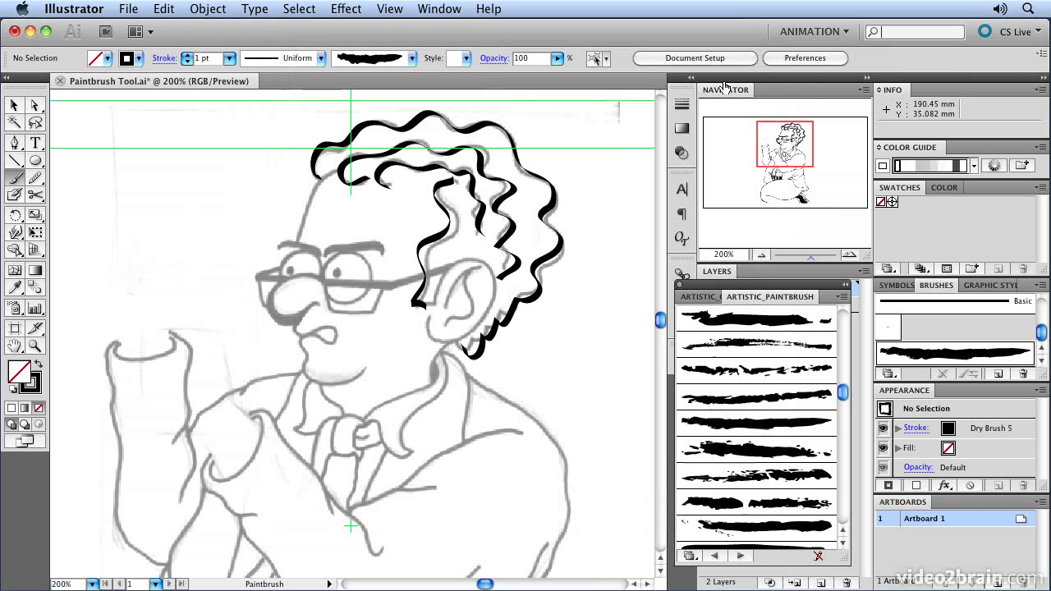
pyautogui.moveTo(332, 168); pyautogui.dragTo(295, 232)
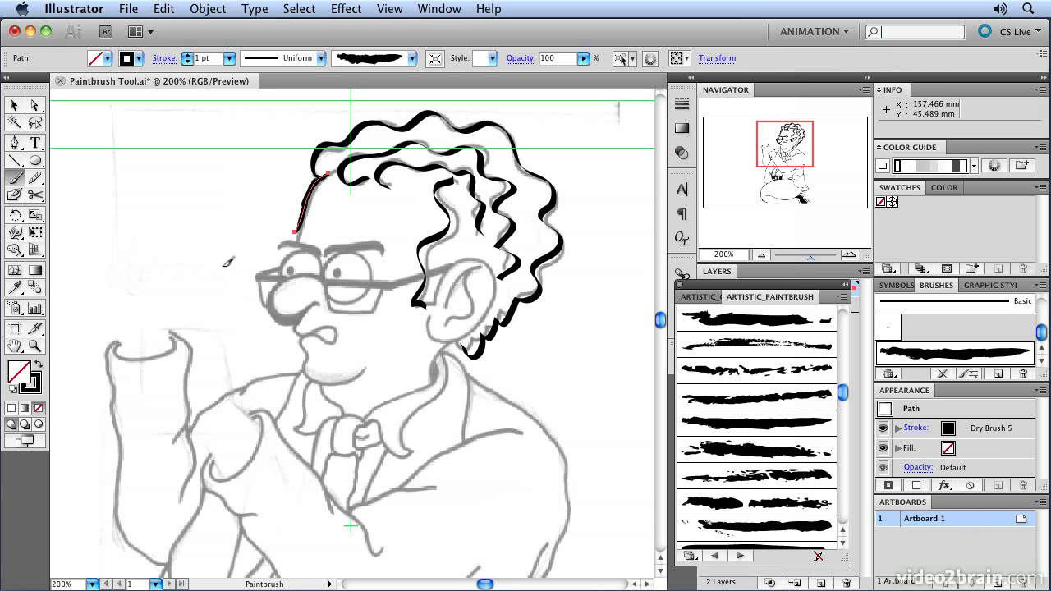
pyautogui.press('super+shift+a')
pyautogui.moveTo(332, 172); pyautogui.dragTo(293, 239)
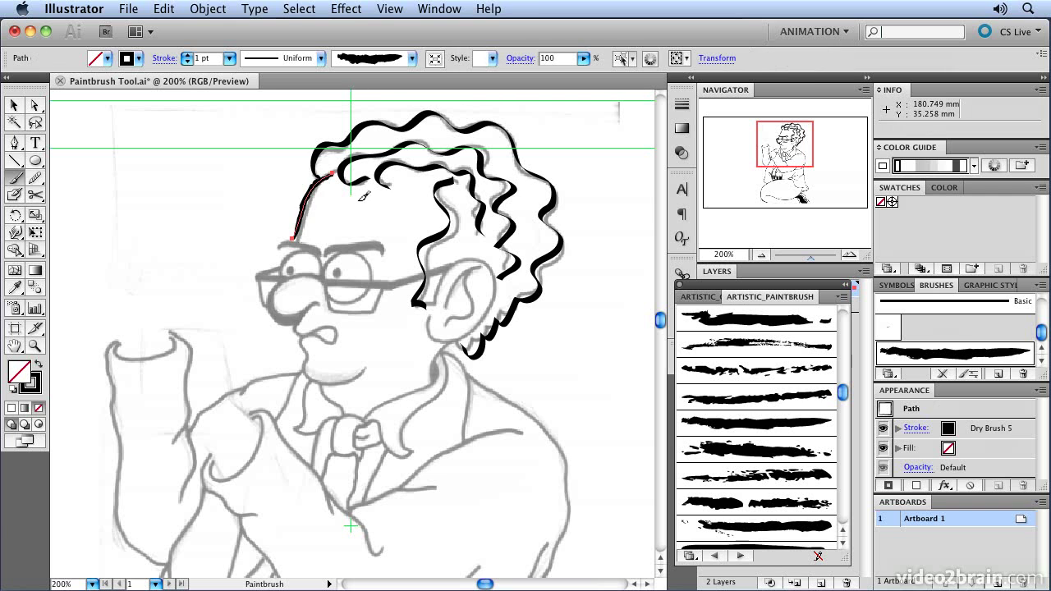
# Step: Set Dry Brush 5 width to 68%, then 22%, applying each change to existing strokes
pyautogui.doubleClick(946, 362)
pyautogui.moveTo(338, 120)
pyautogui.mouseDown()
pyautogui.moveTo(328, 123)
pyautogui.moveTo(359, 119)
pyautogui.mouseUp()
pyautogui.click(713, 80)
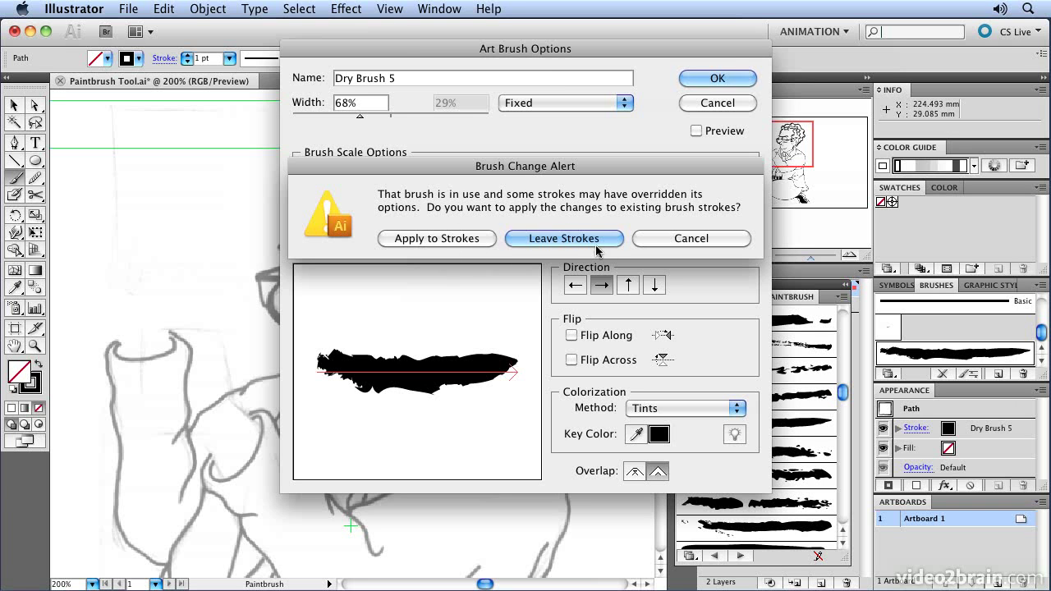
pyautogui.click(460, 239)
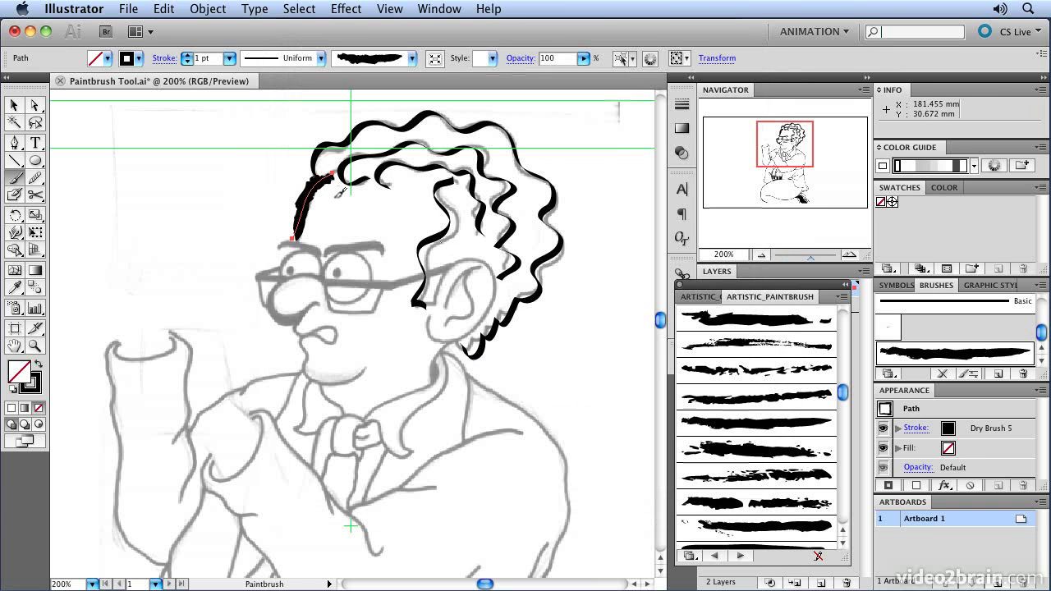
pyautogui.doubleClick(934, 355)
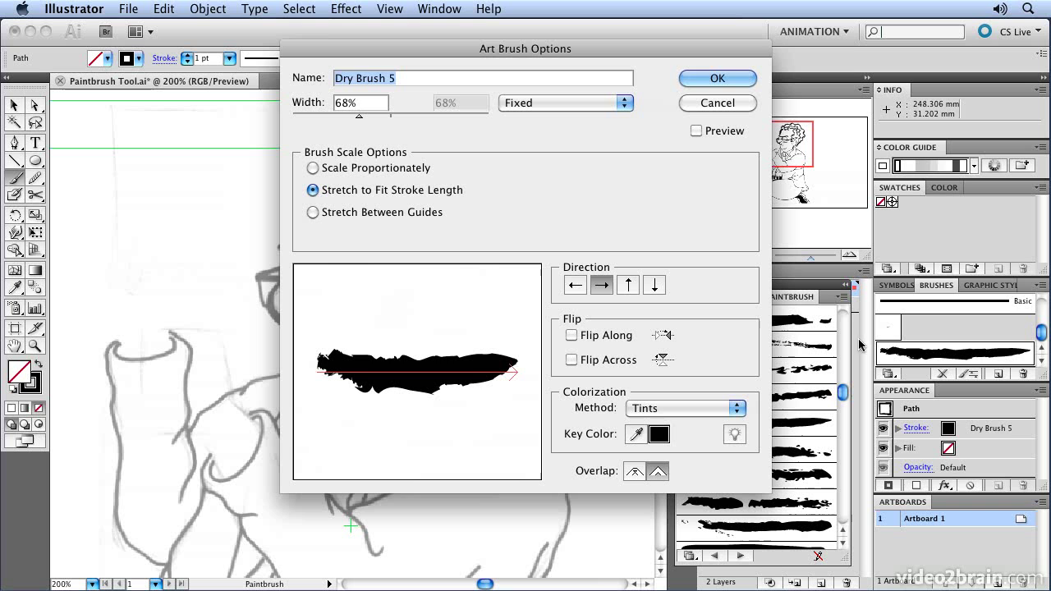
pyautogui.moveTo(362, 121); pyautogui.dragTo(312, 118)
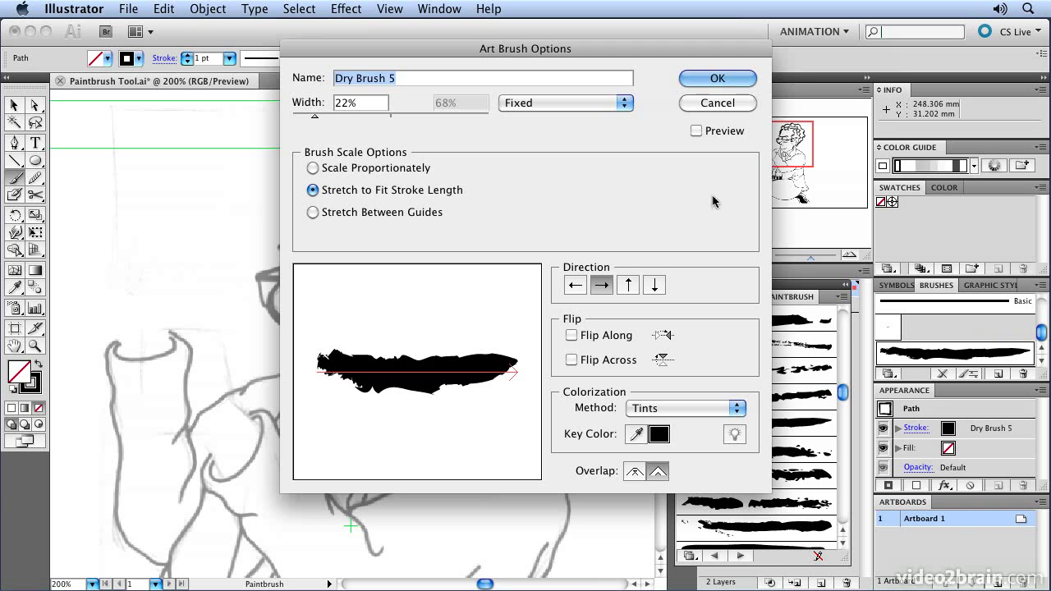
pyautogui.click(710, 78)
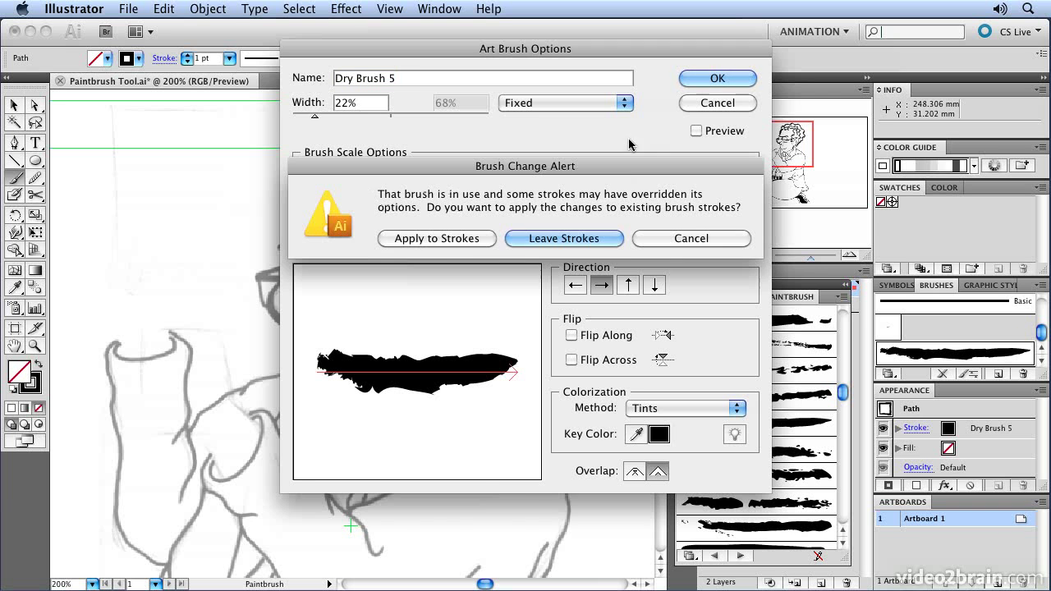
pyautogui.click(439, 239)
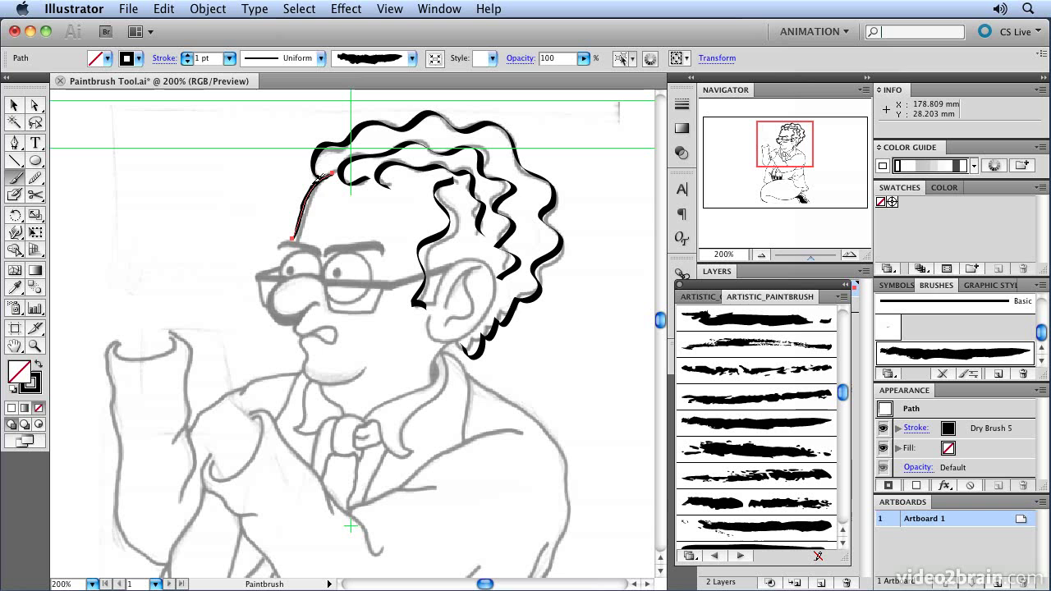
# Step: Redraw the left hair stroke, ink the nose-mouth-chin line, and trace the ear's outer edge
pyautogui.moveTo(321, 182); pyautogui.dragTo(293, 238)
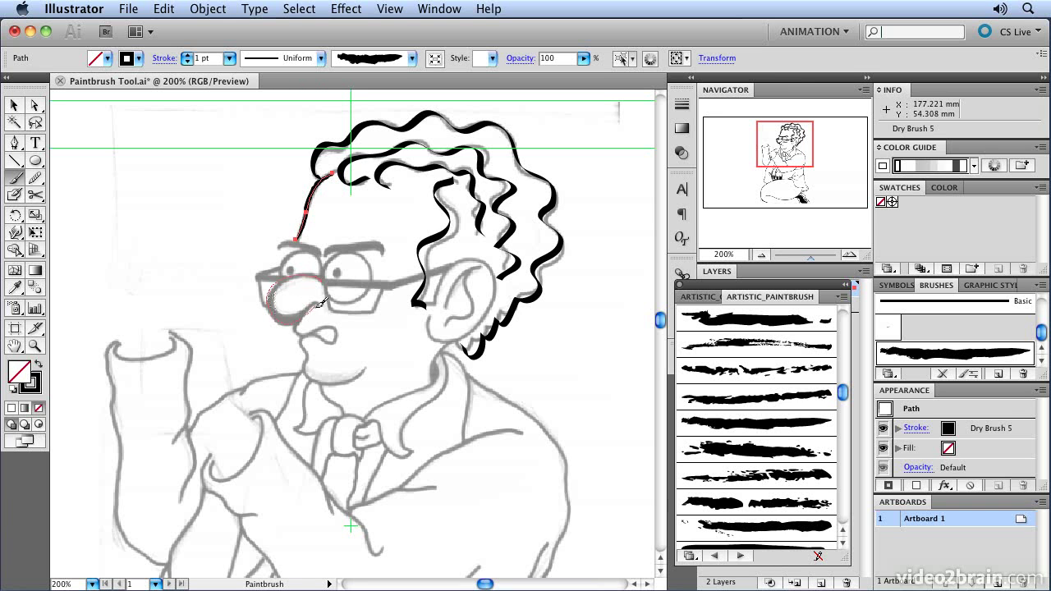
pyautogui.moveTo(312, 333); pyautogui.dragTo(334, 333)
pyautogui.moveTo(366, 370); pyautogui.dragTo(363, 371)
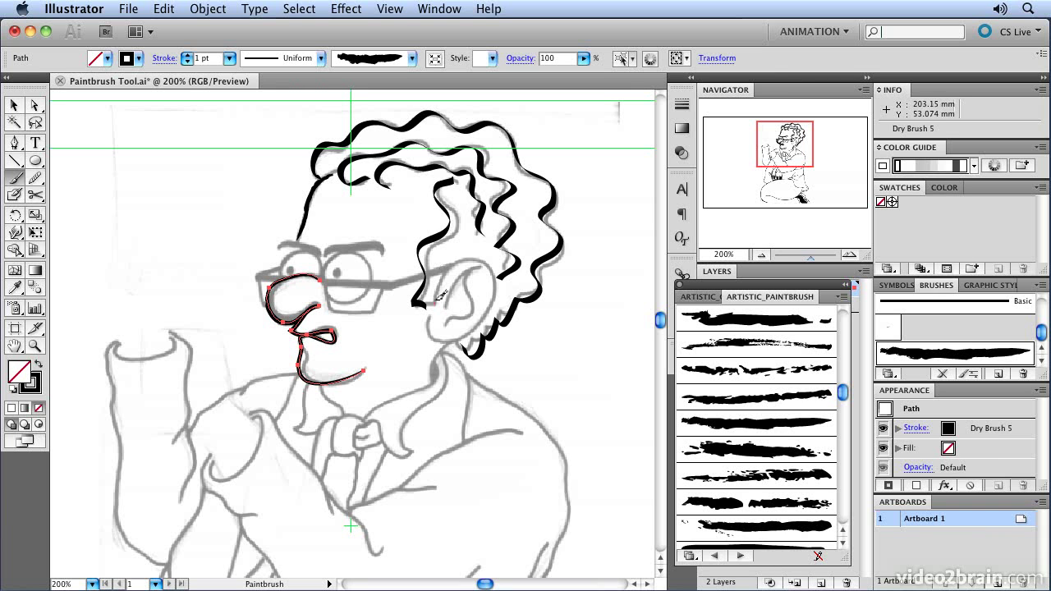
pyautogui.moveTo(500, 267)
pyautogui.mouseDown()
pyautogui.moveTo(498, 300)
pyautogui.moveTo(469, 331)
pyautogui.moveTo(450, 342)
pyautogui.moveTo(428, 305)
pyautogui.mouseUp()
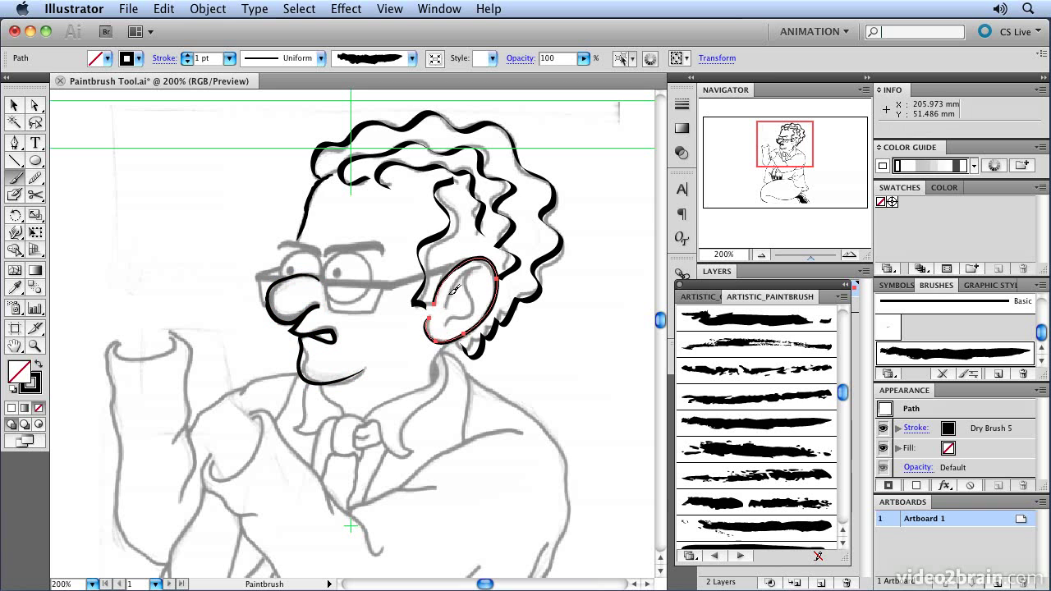
pyautogui.moveTo(489, 263)
pyautogui.mouseDown()
pyautogui.moveTo(502, 263)
pyautogui.moveTo(490, 267)
pyautogui.moveTo(496, 277)
pyautogui.mouseUp()
# Step: Turn off Edit Selected Paths in the Paintbrush tool options
pyautogui.doubleClick(13, 182)
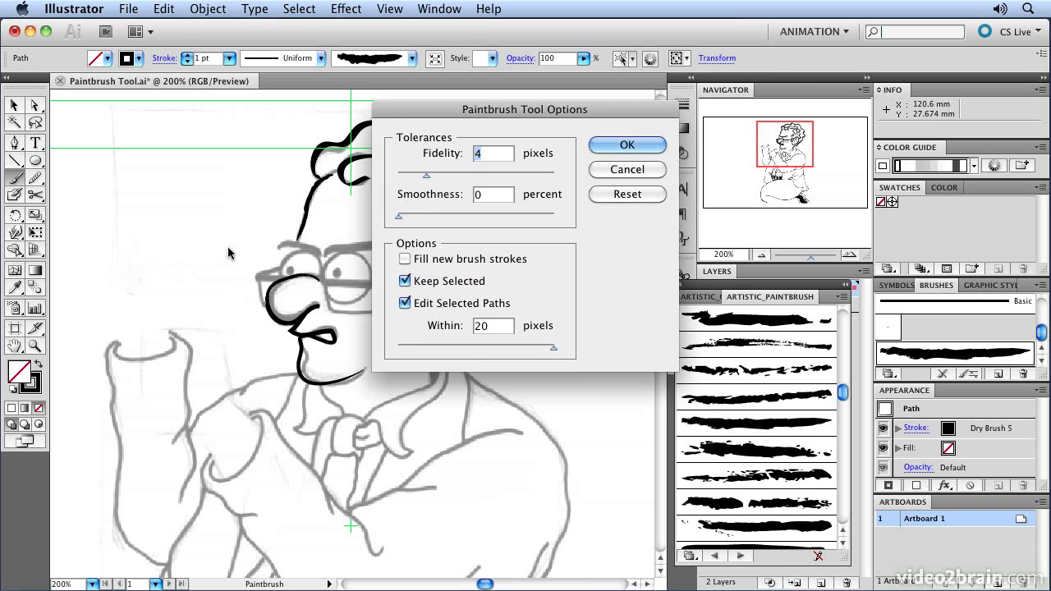
pyautogui.click(404, 304)
pyautogui.click(653, 149)
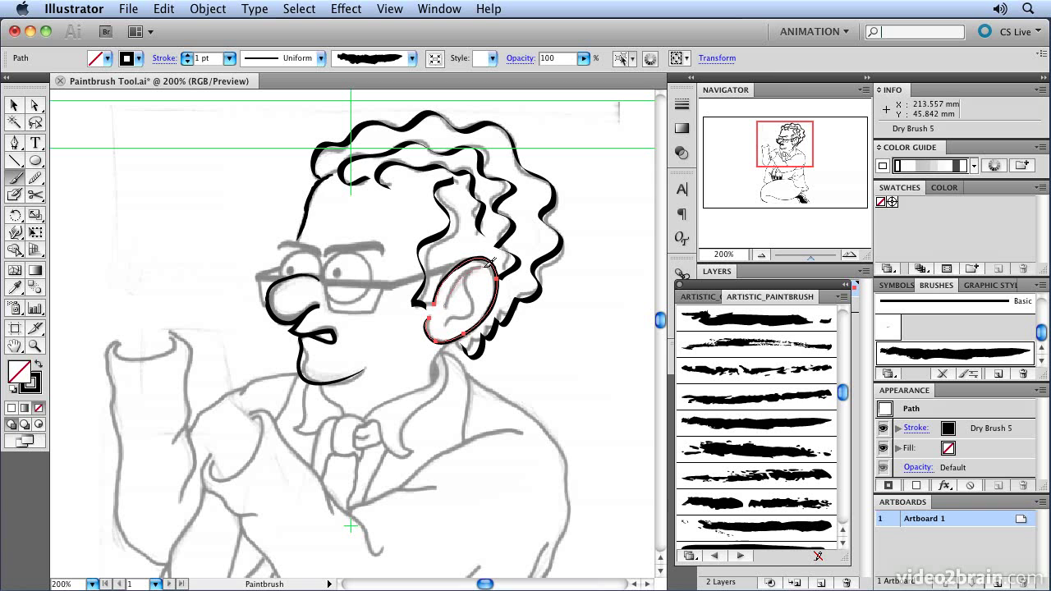
# Step: Paint a dry-brush stroke along the inner ear fold, trying 2 pt and settling on 1 pt
pyautogui.moveTo(486, 266)
pyautogui.mouseDown()
pyautogui.moveTo(479, 307)
pyautogui.moveTo(447, 324)
pyautogui.mouseUp()
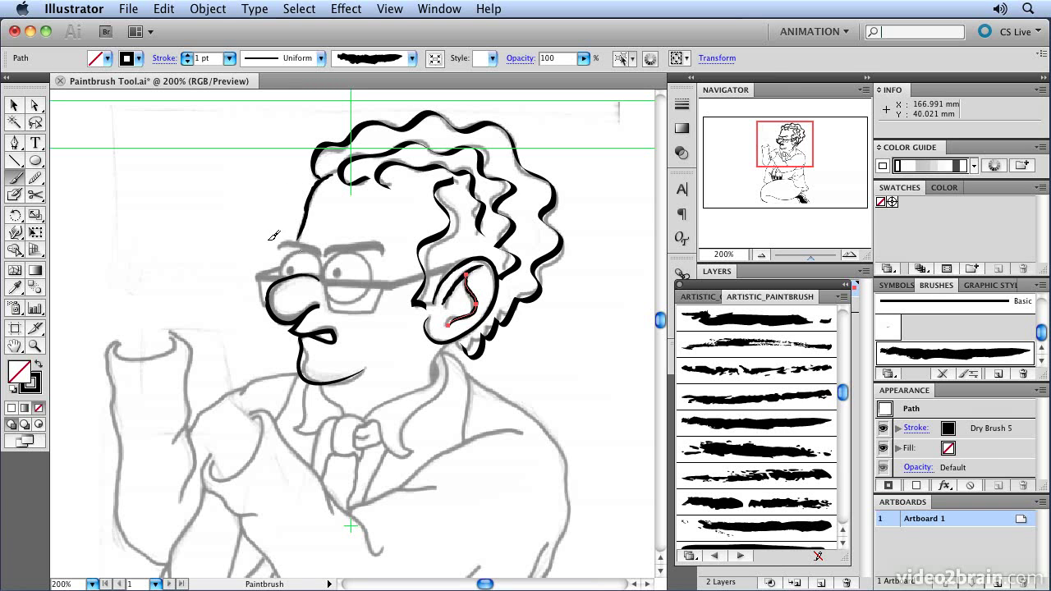
pyautogui.click(188, 55)
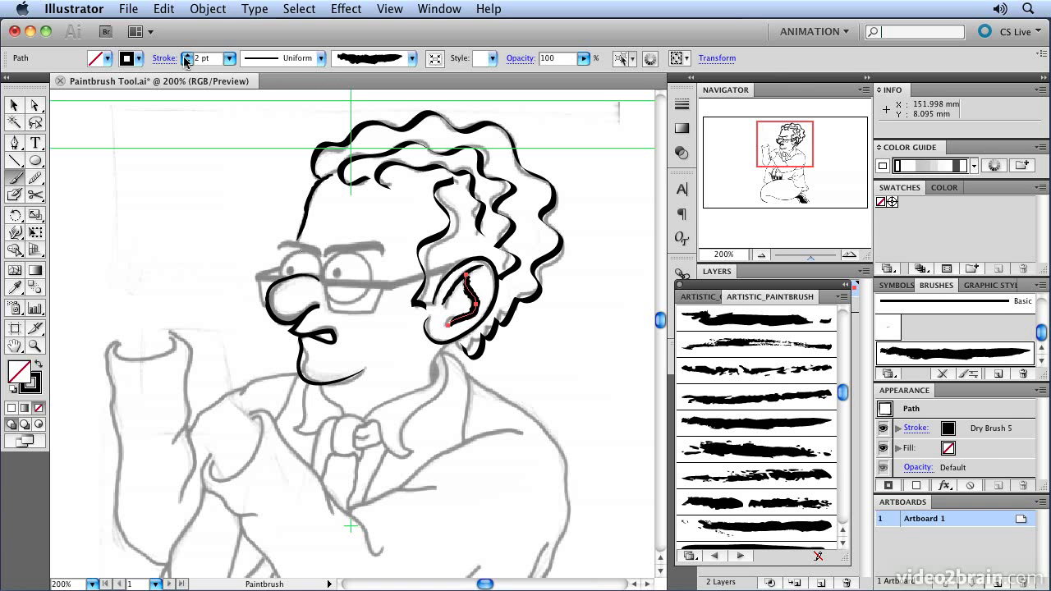
pyautogui.click(188, 62)
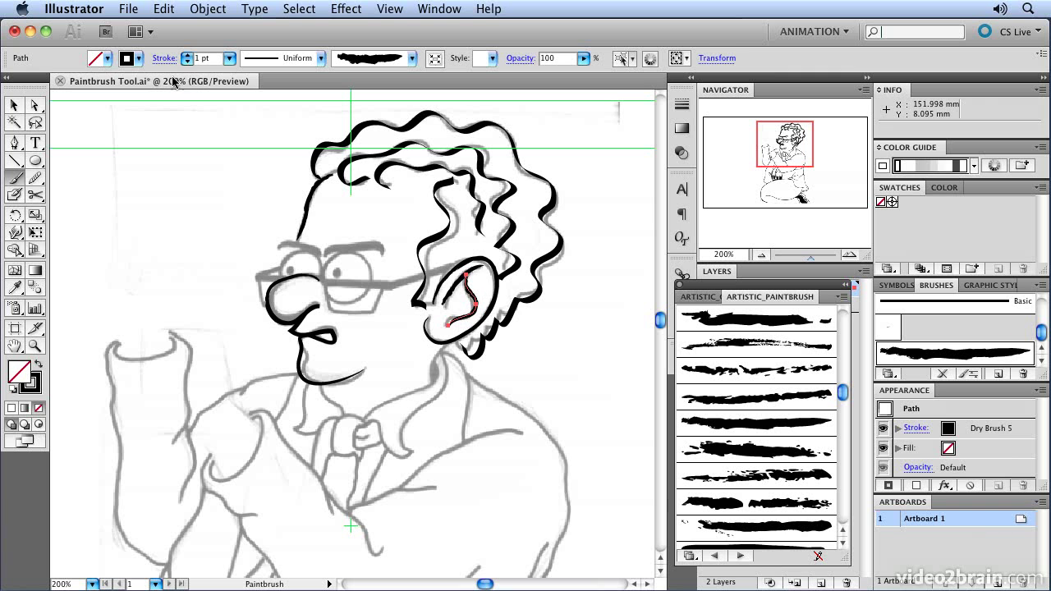
# Step: Deselect the ear stroke and paint both bushy eyebrows with 3 pt dry-brush strokes
pyautogui.press('v')
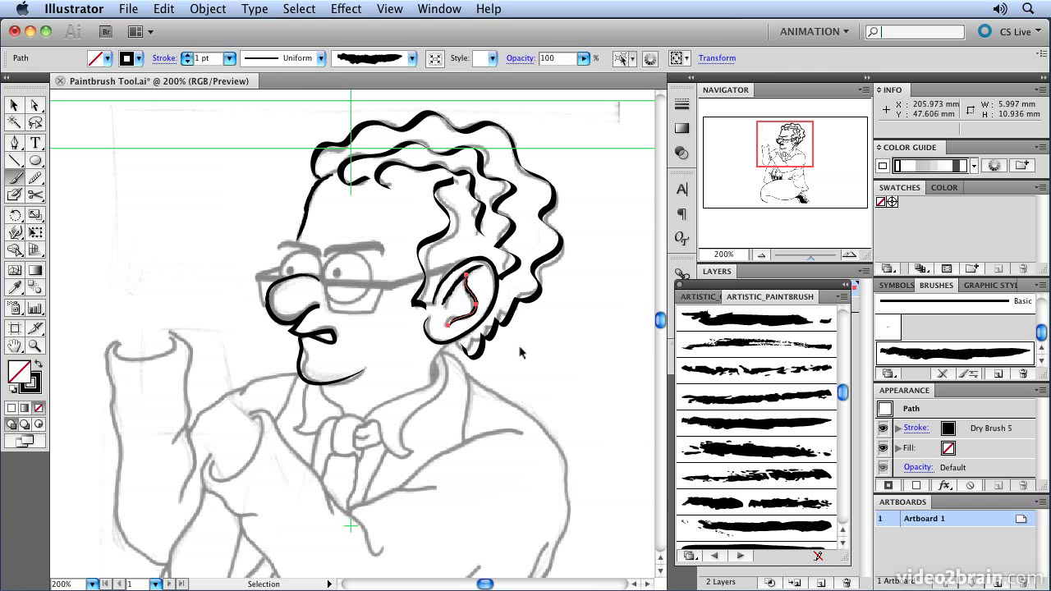
pyautogui.keyDown('super'); pyautogui.click(520, 352); pyautogui.keyUp('super')
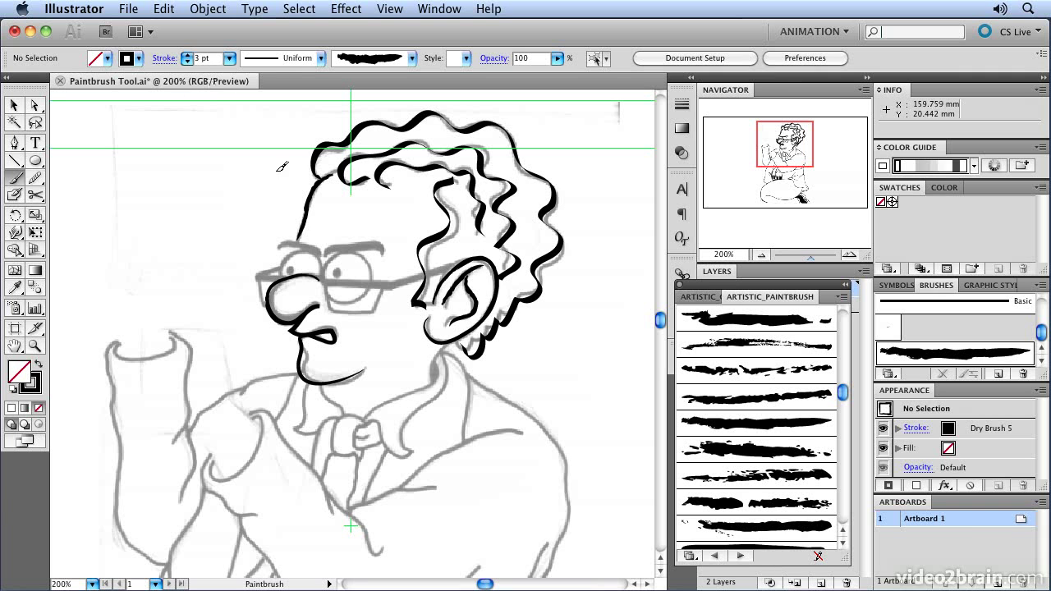
pyautogui.moveTo(332, 251); pyautogui.dragTo(385, 247)
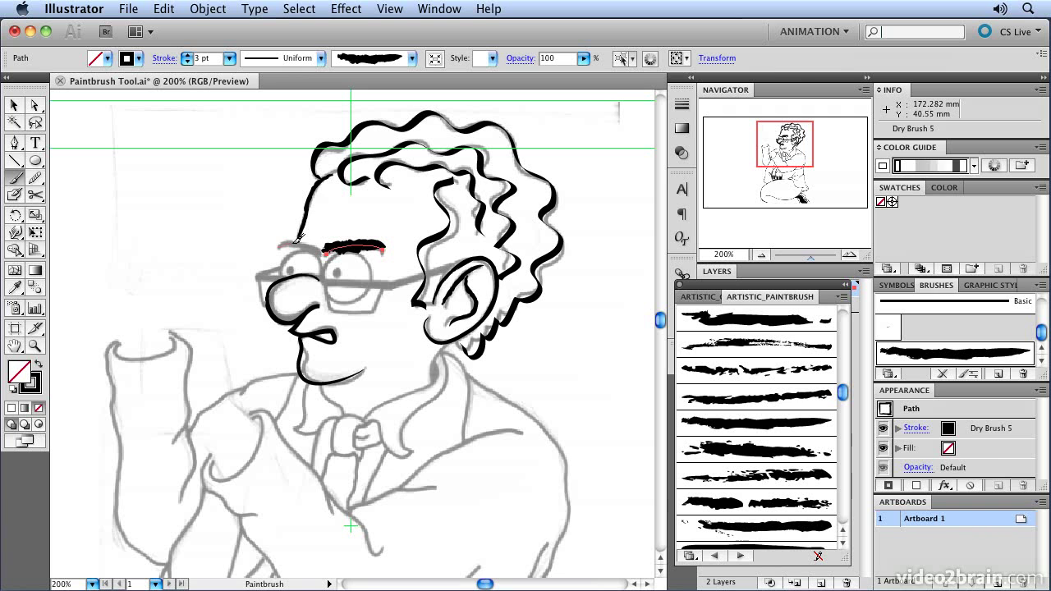
pyautogui.moveTo(277, 244); pyautogui.dragTo(318, 248)
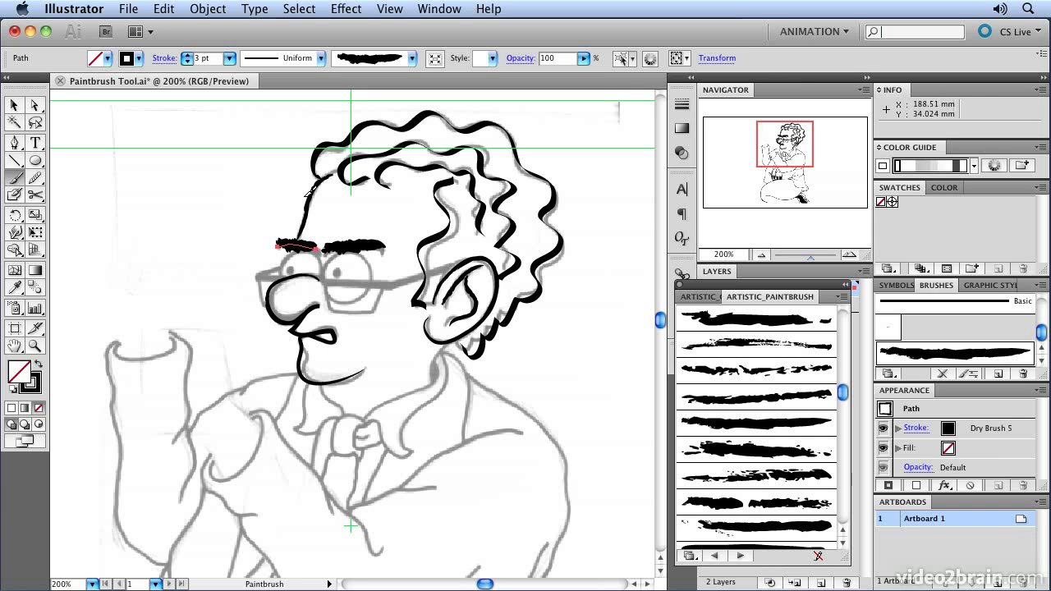
pyautogui.click(13, 106)
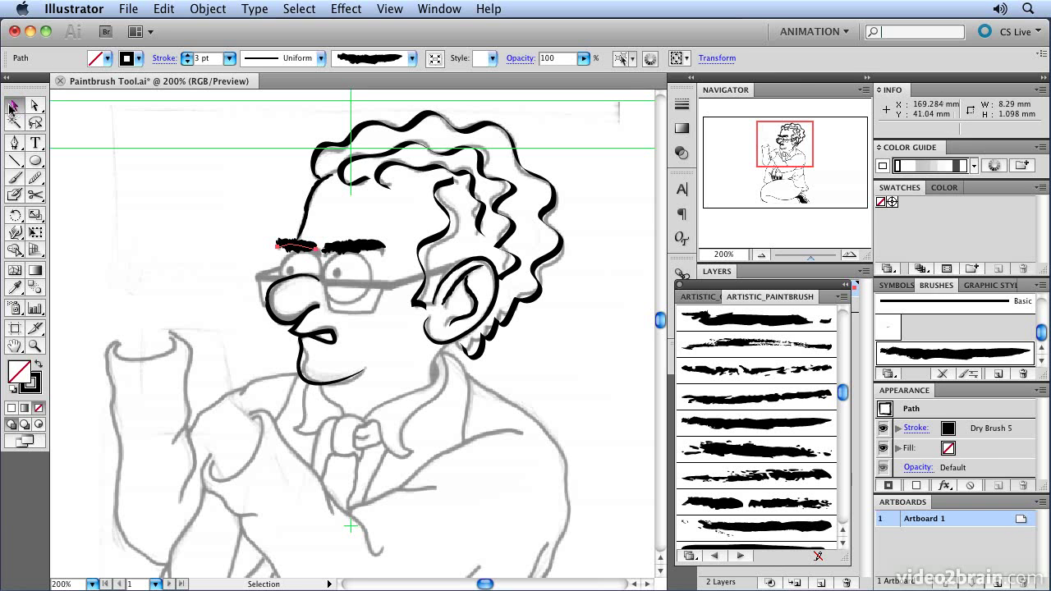
# Step: Select the right eyebrow stroke and confirm its Art Brush stroke options at 22% width
pyautogui.click(369, 251)
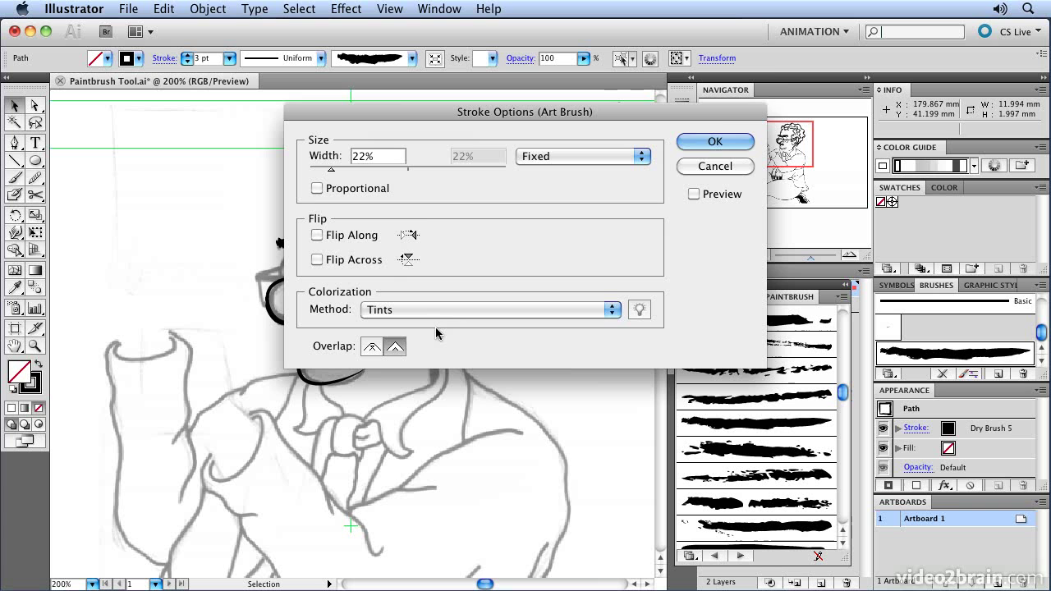
pyautogui.click(715, 141)
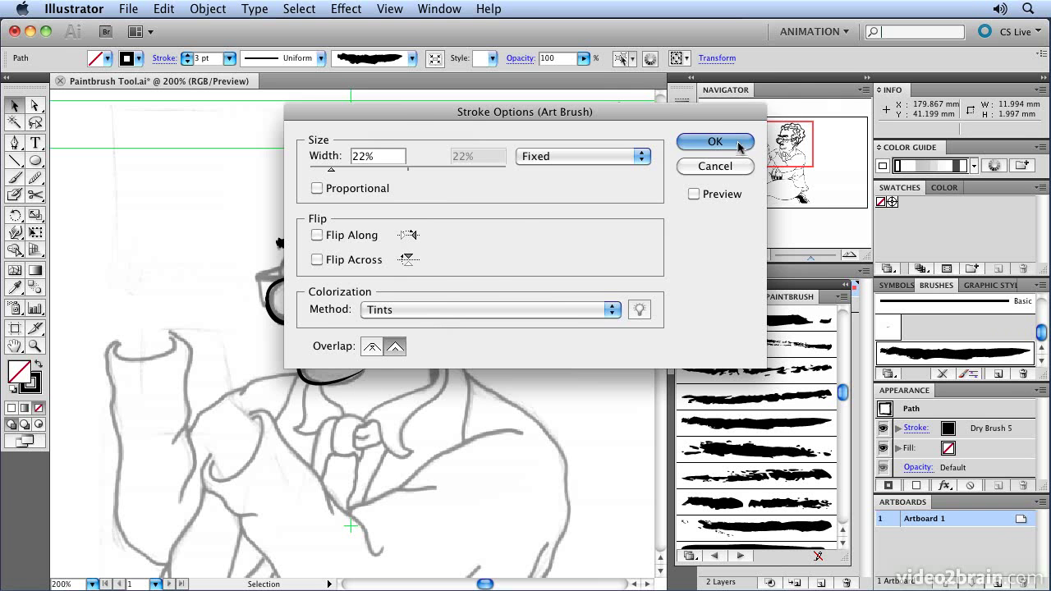